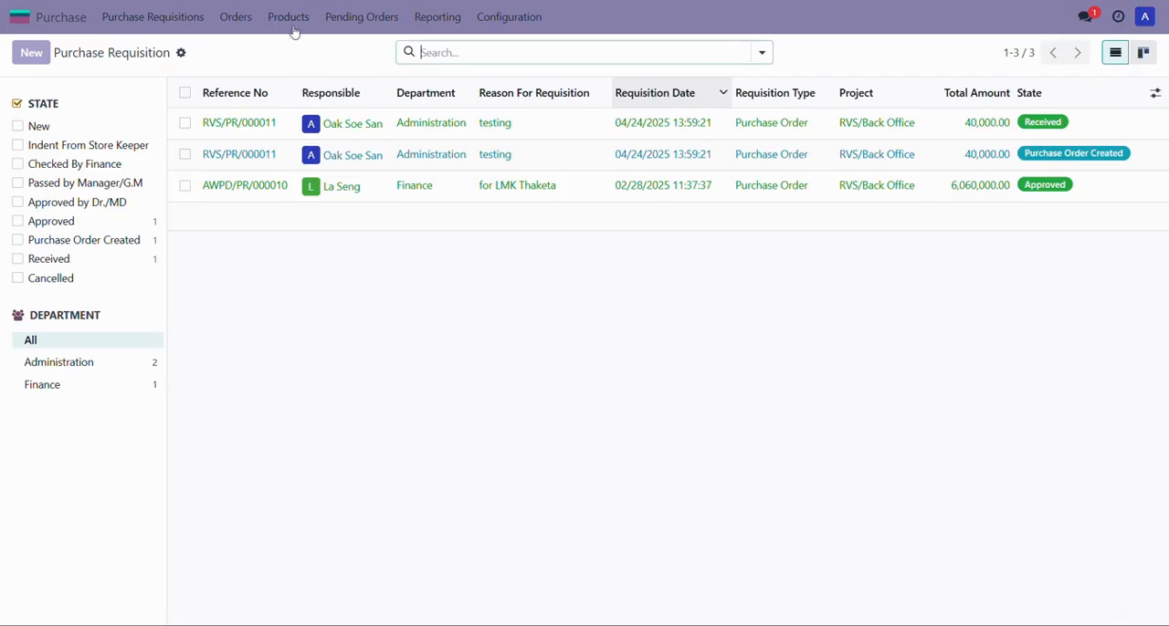
Step: Open the product list and create a new product named "Test Product 1"
left_click(297, 18)
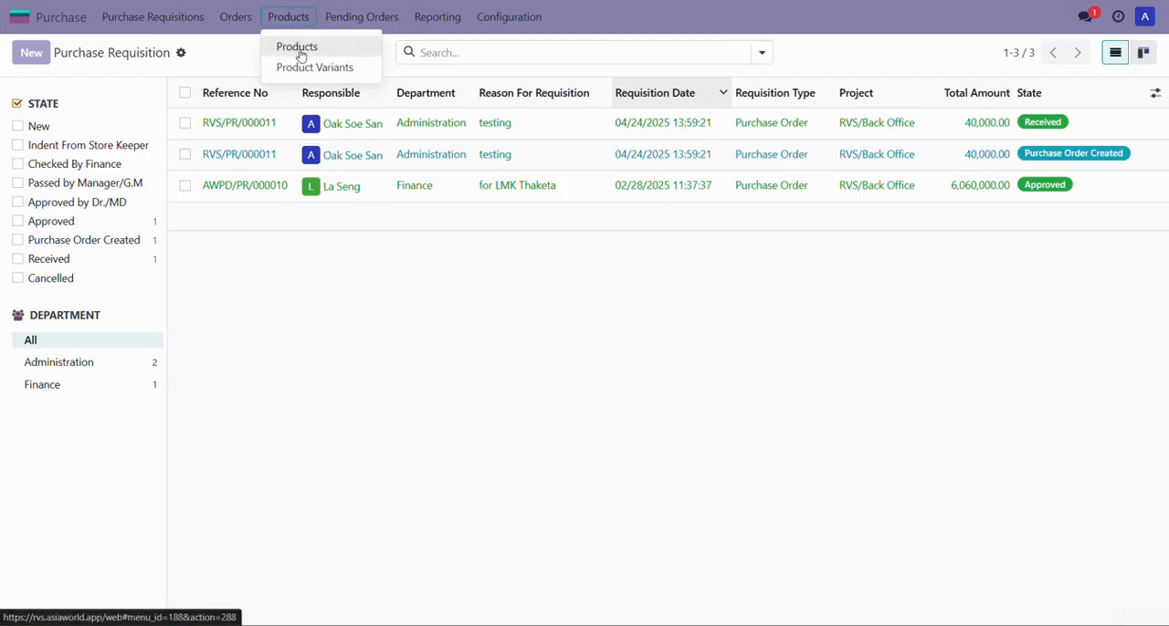
left_click(297, 47)
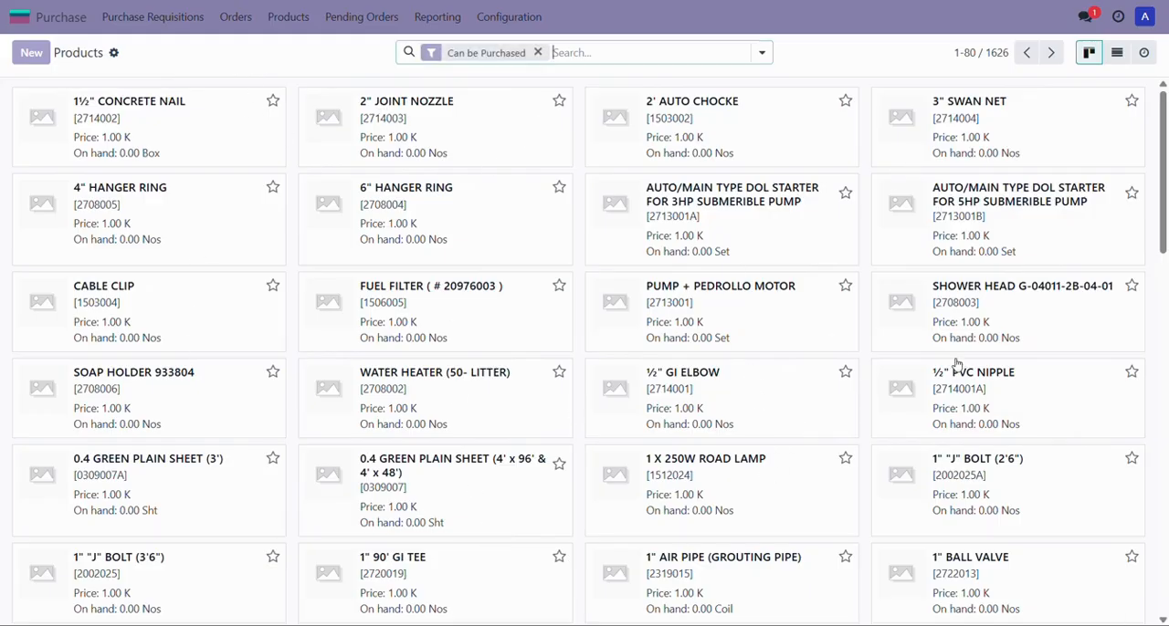
left_click(30, 63)
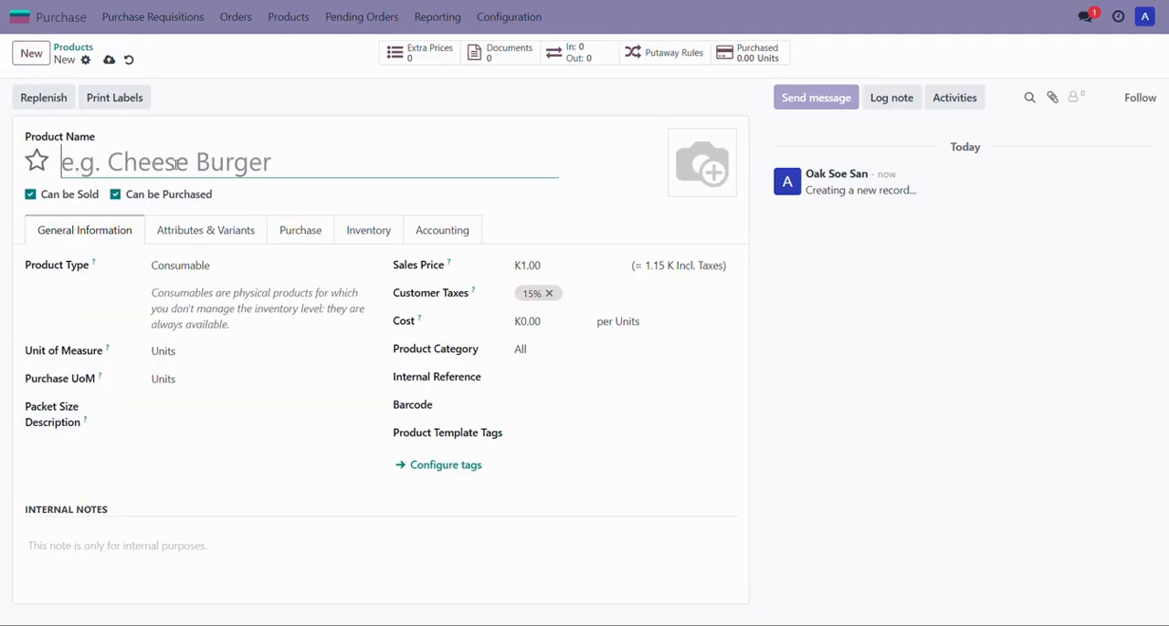
type("T")
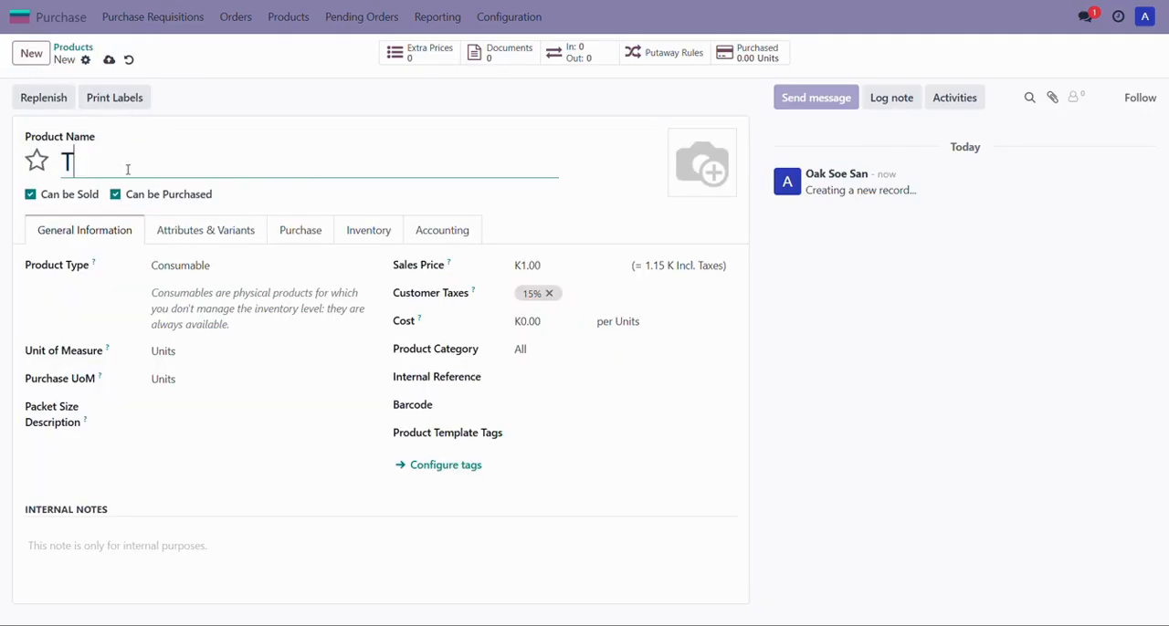
type("est Product 1")
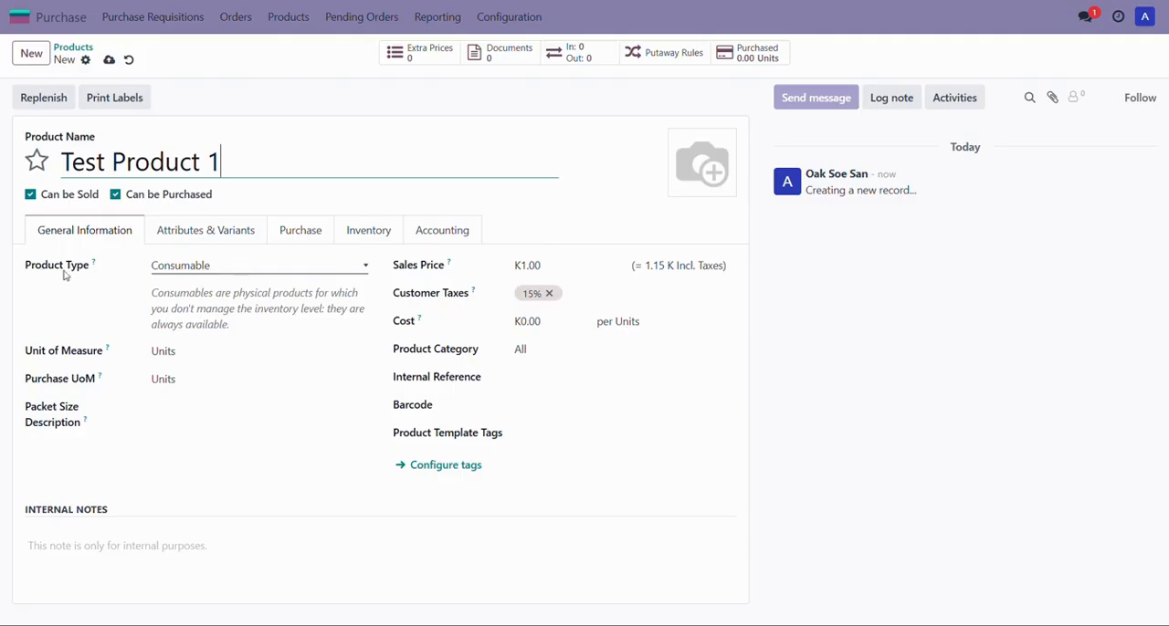
Step: Set the product type to Storable Product
left_click(201, 266)
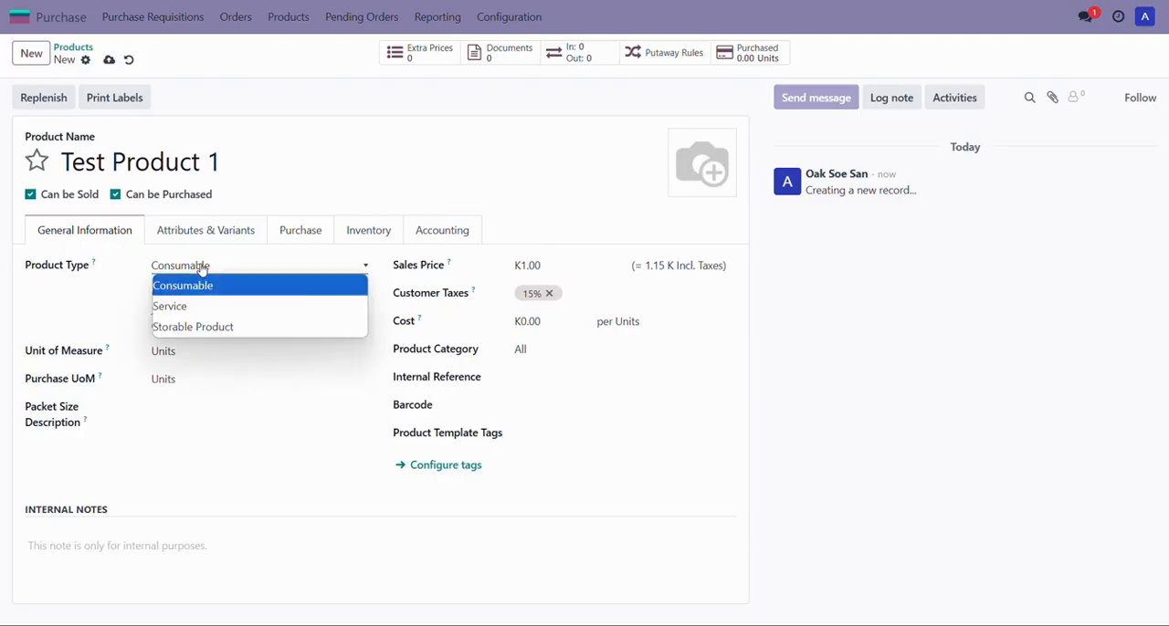
left_click(199, 327)
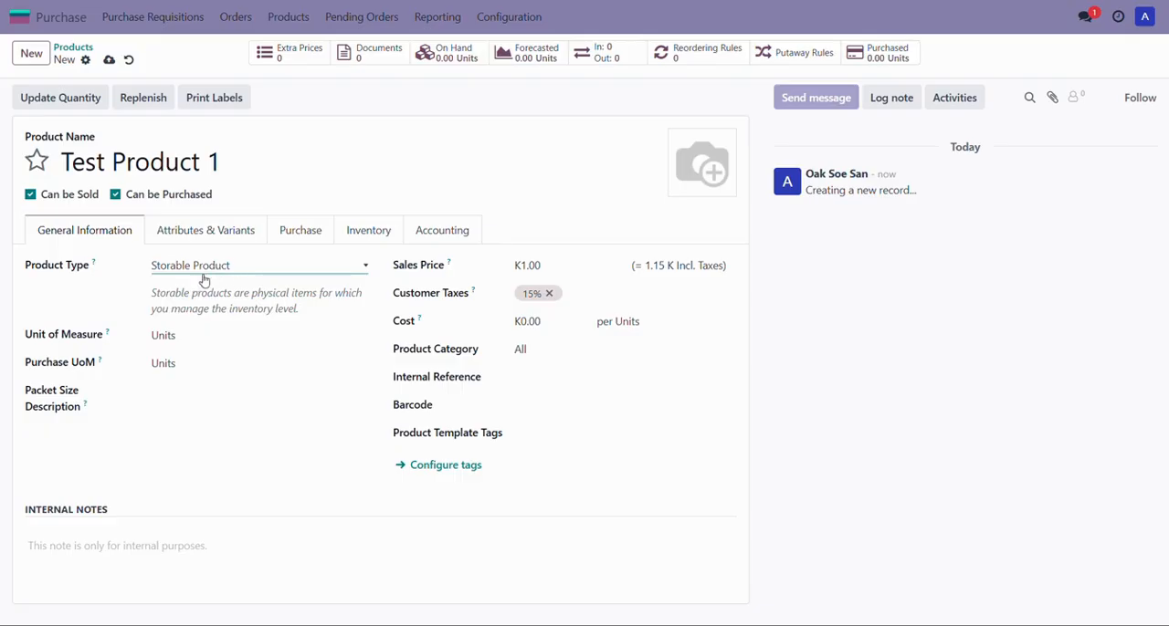
Step: Set the unit of measure to Lb, choosing it from the full unit of measure list
left_click(180, 335)
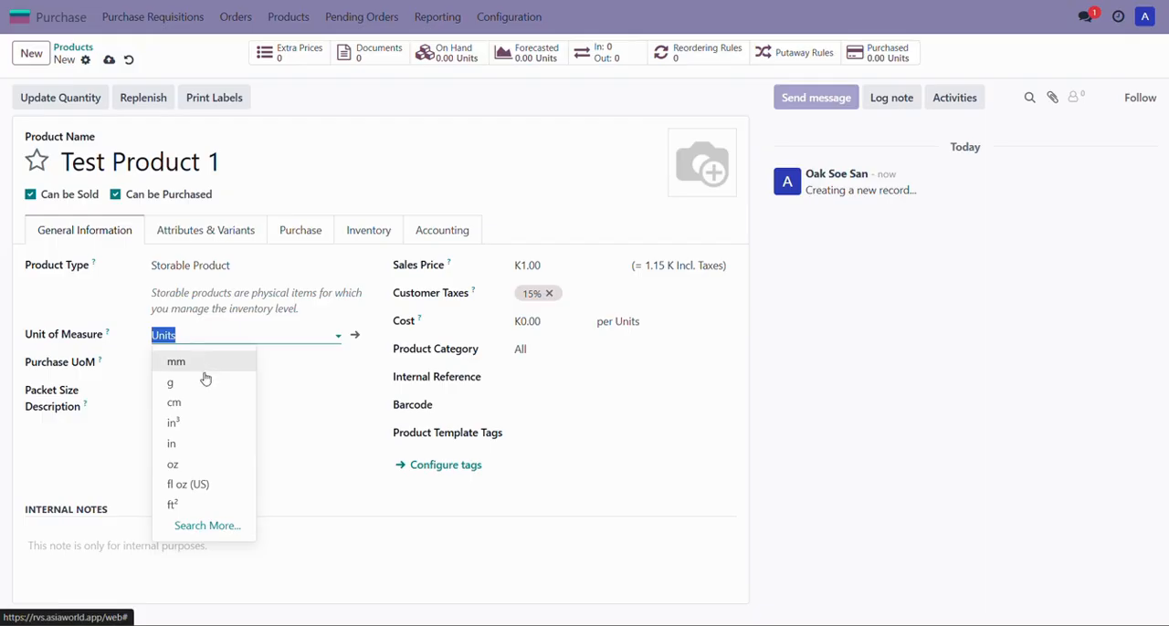
left_click(208, 525)
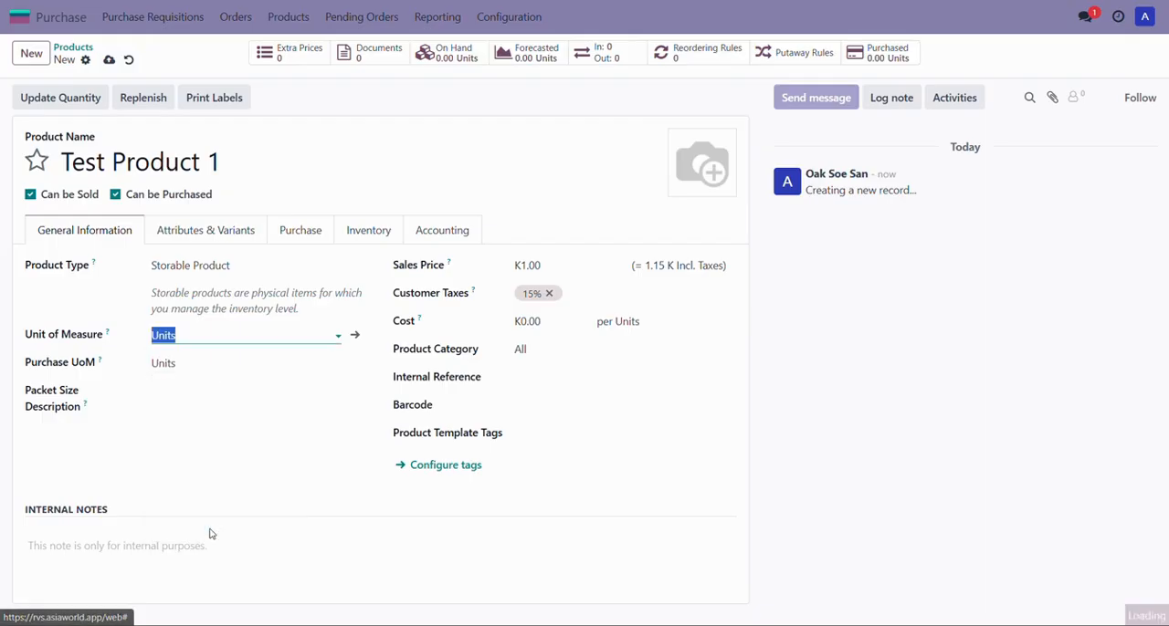
scroll(399, 300, "down", 10)
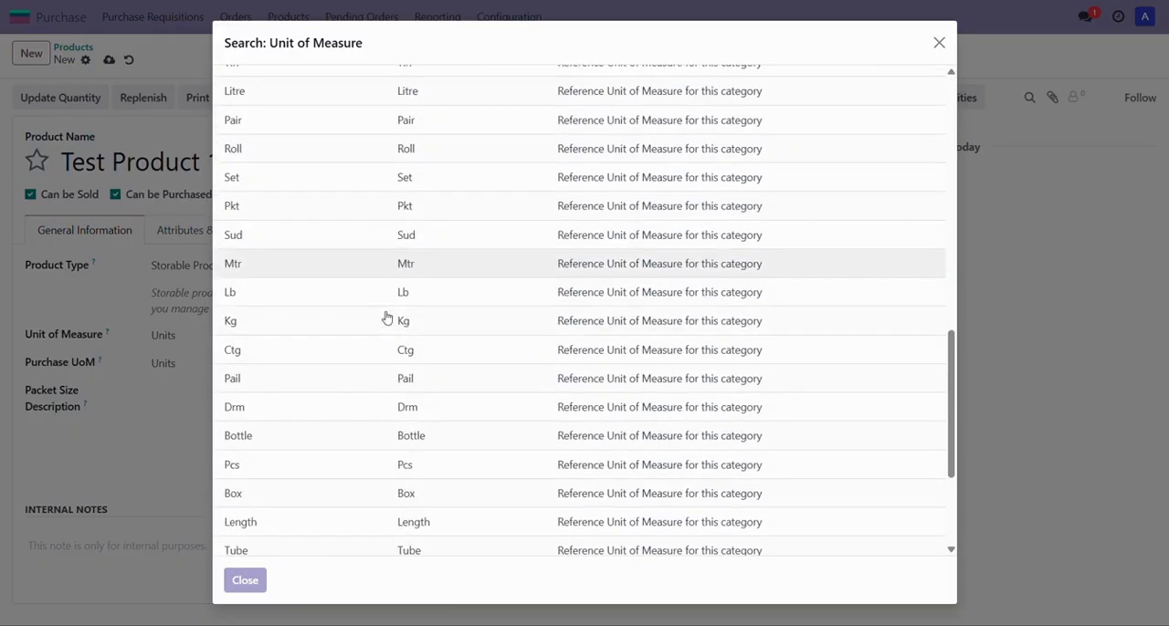
scroll(387, 319, "up", 1)
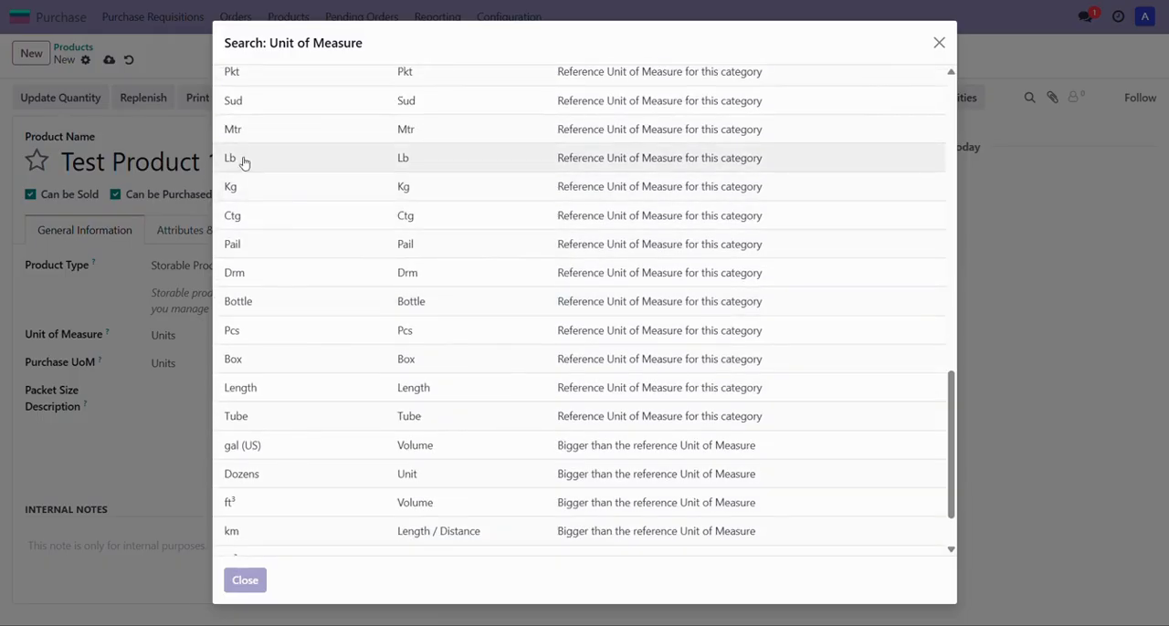
left_click(236, 162)
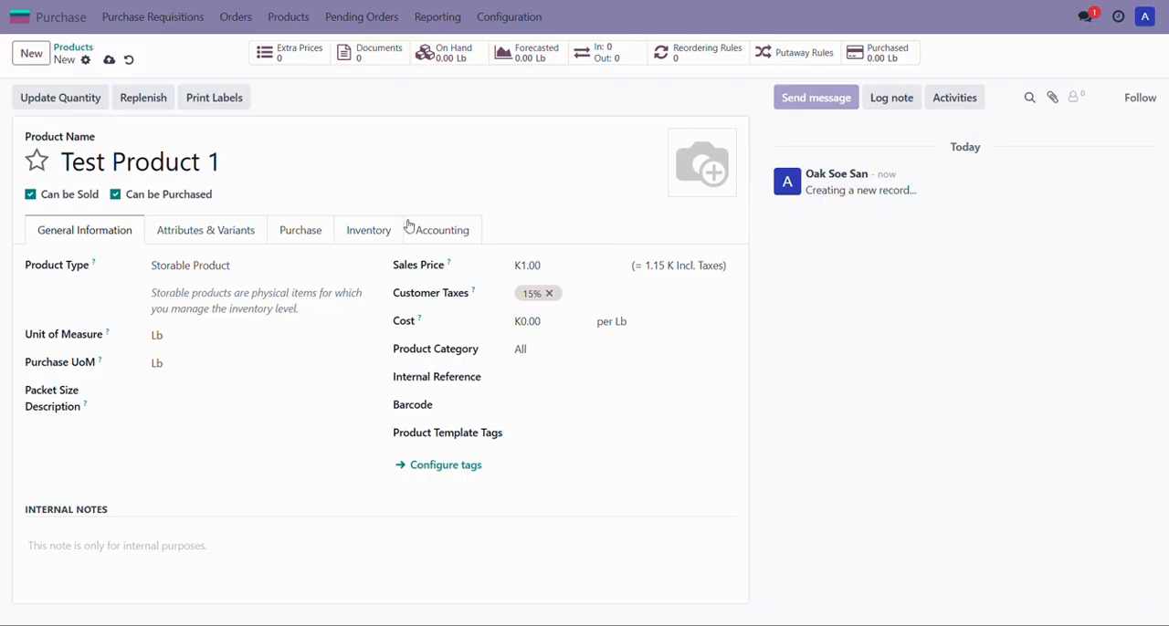
Step: Set the sales price to 1,500.00 and remove the 15% customer tax
left_click(552, 265)
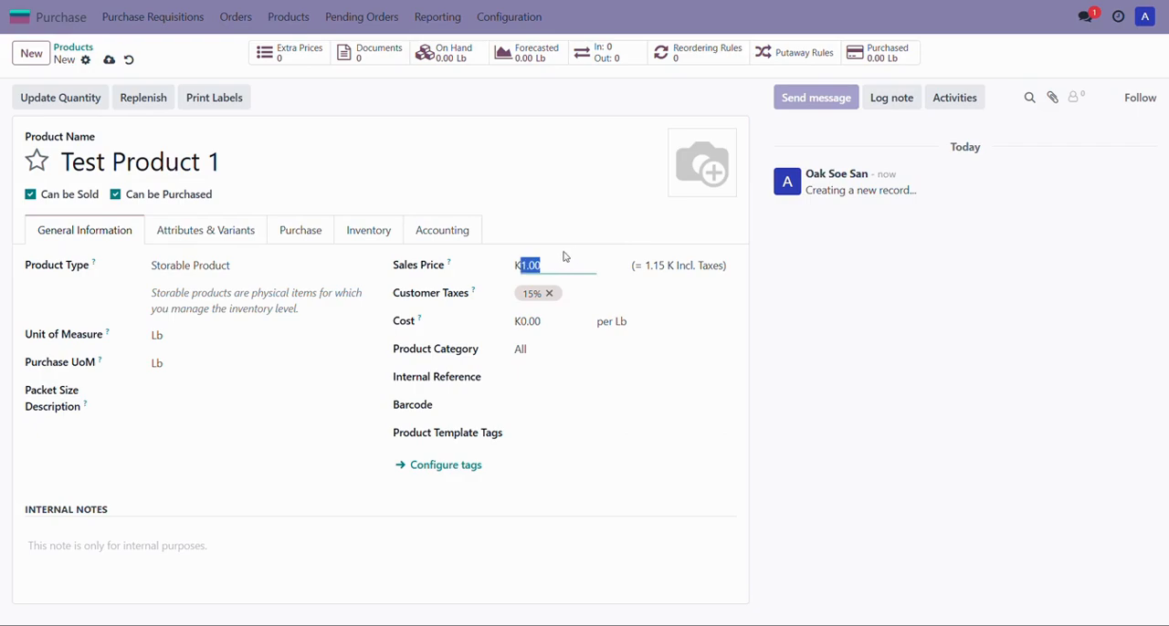
type("15")
left_click(592, 292)
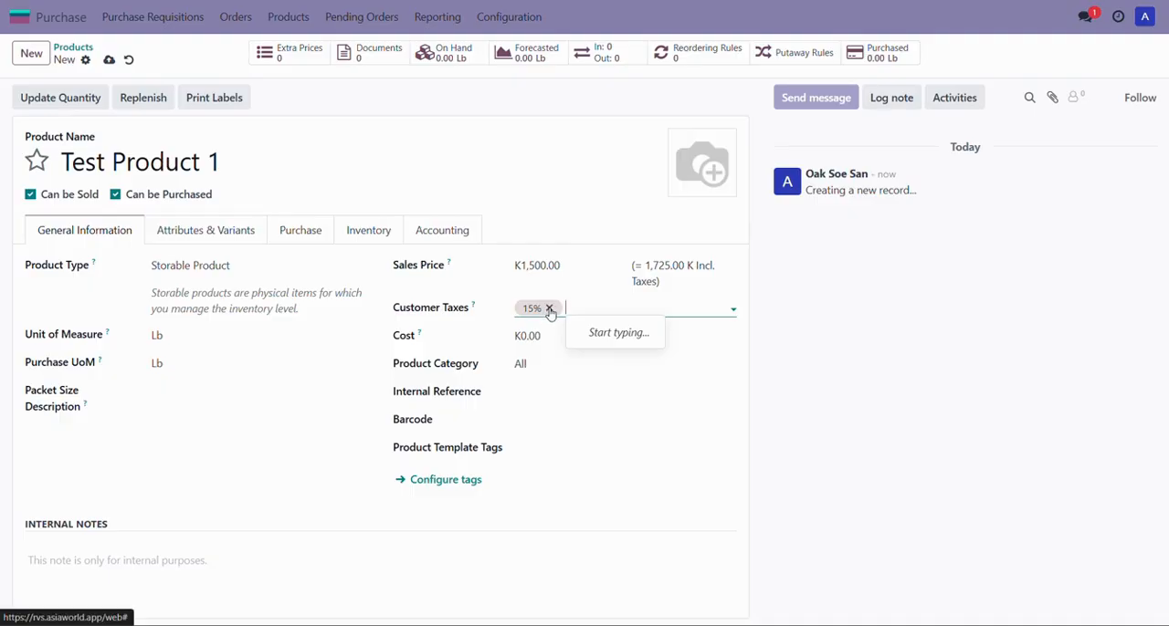
left_click(549, 309)
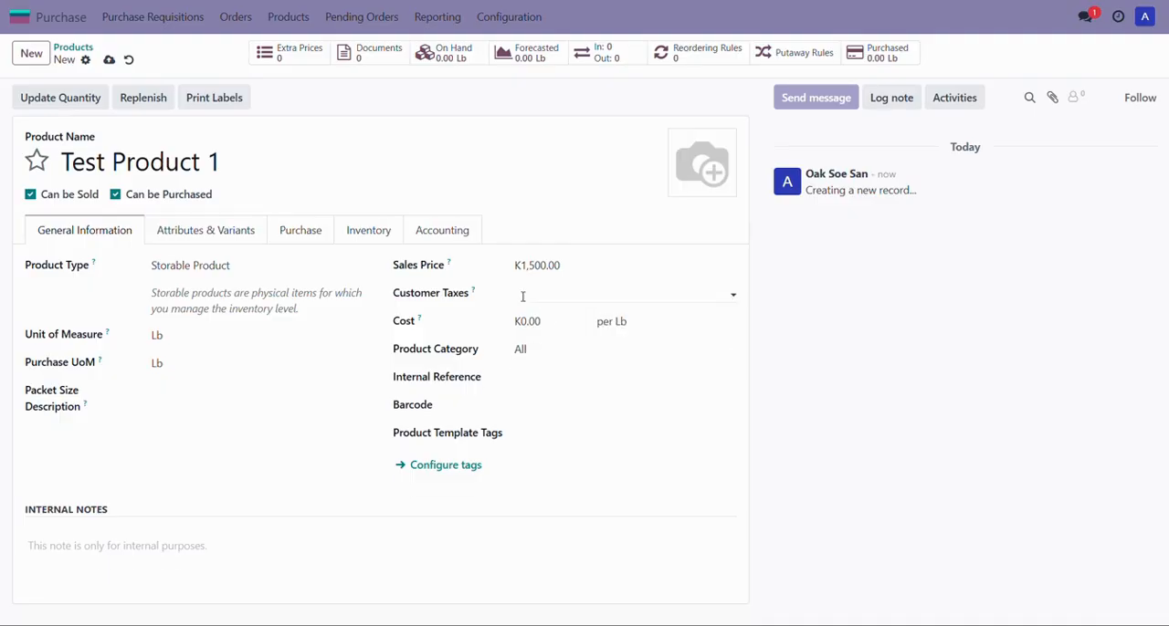
Step: Set the product's cost to 1,500.00
left_click(545, 320)
type("15")
left_click(383, 351)
Step: Set the product category to All / Painting Materials from the full category list
left_click(538, 349)
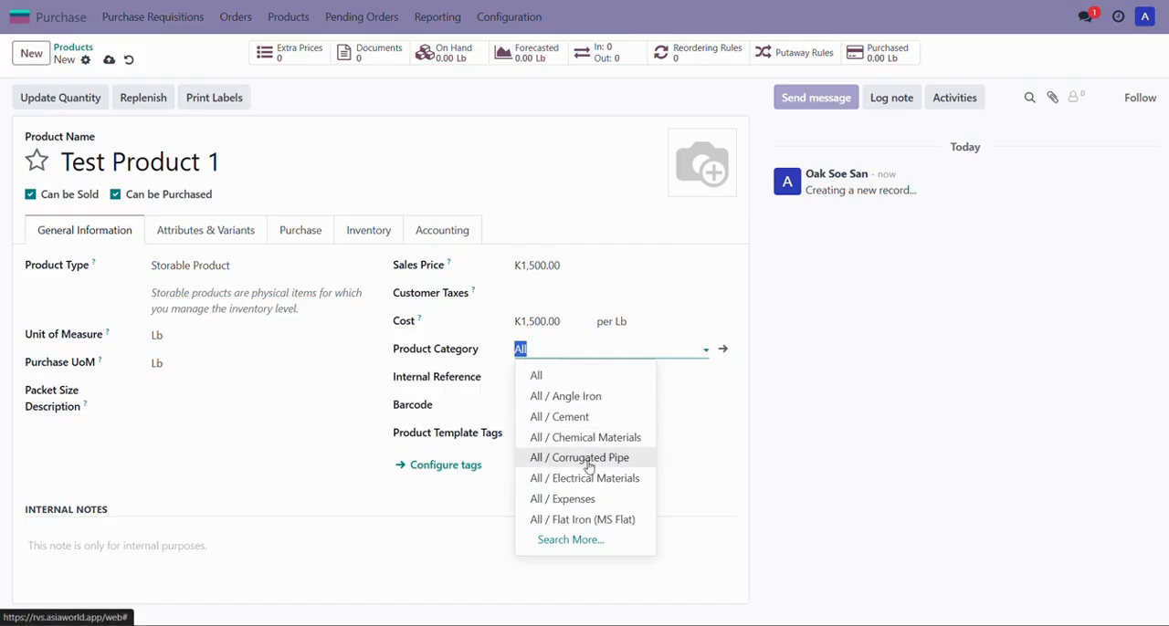
left_click(569, 543)
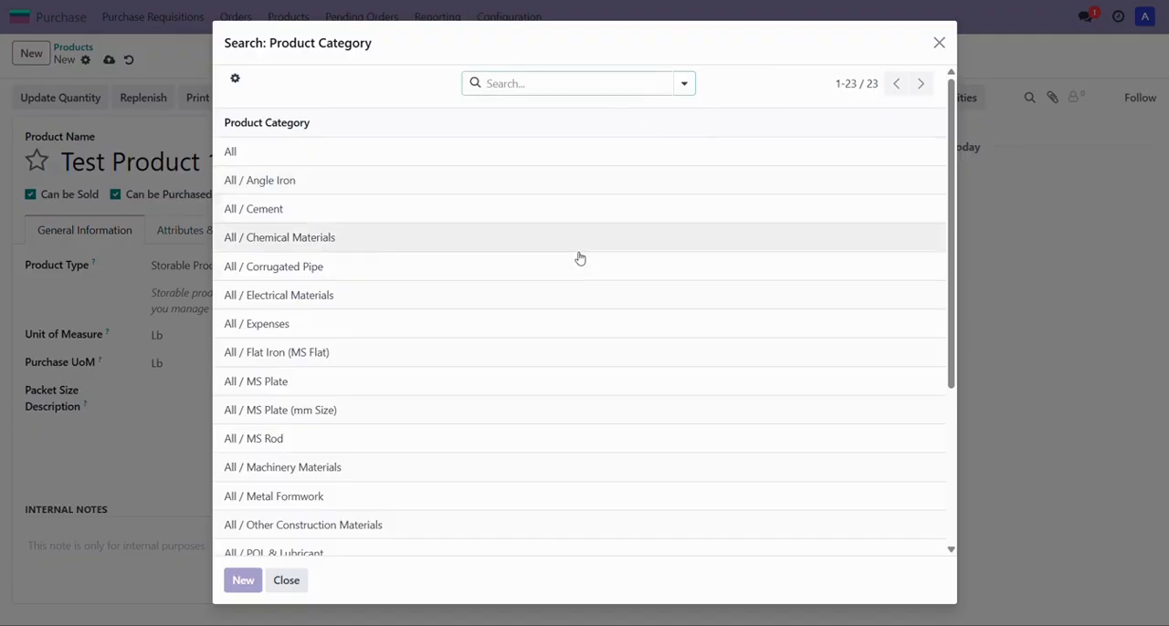
scroll(579, 260, "down", 4)
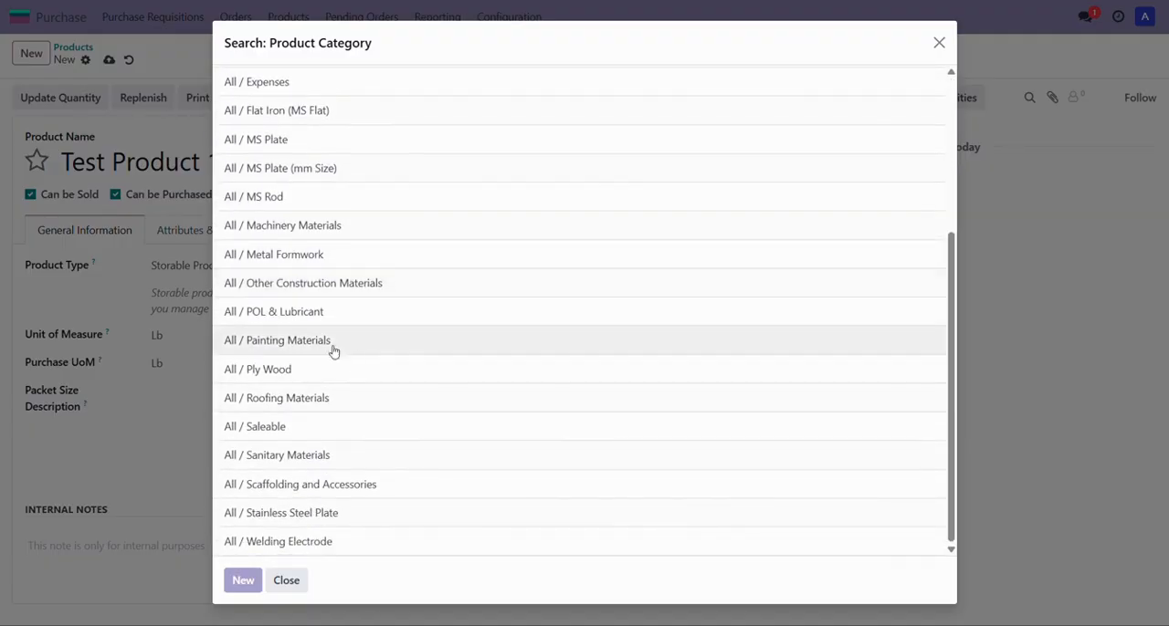
left_click(285, 348)
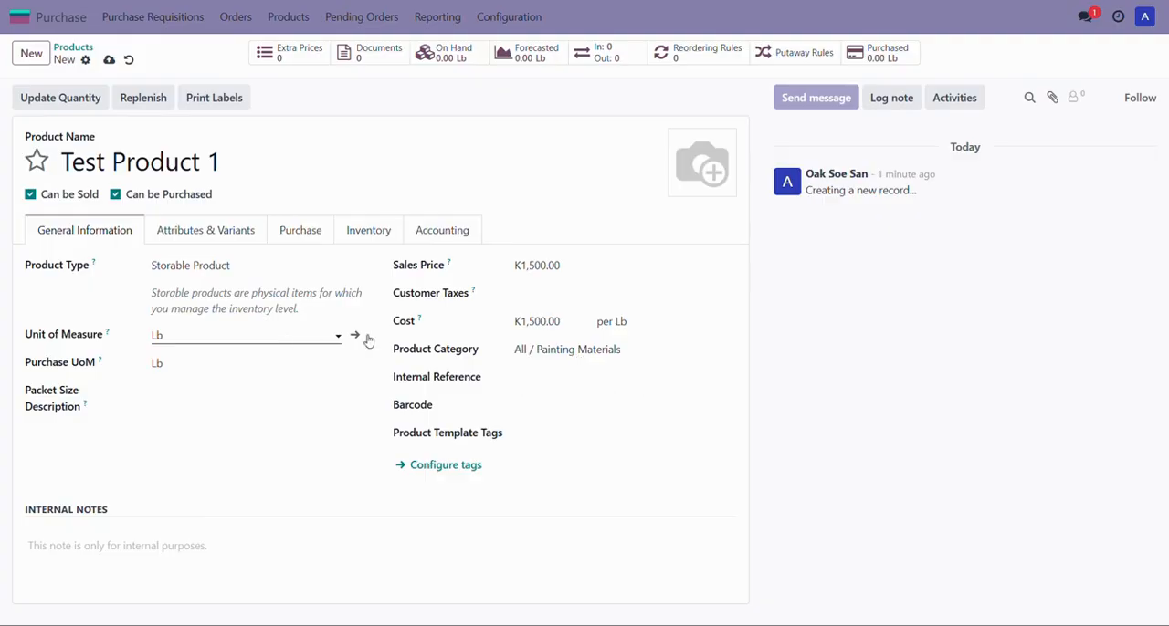
Step: Enter the internal reference TEST001 and save the product
left_click(533, 374)
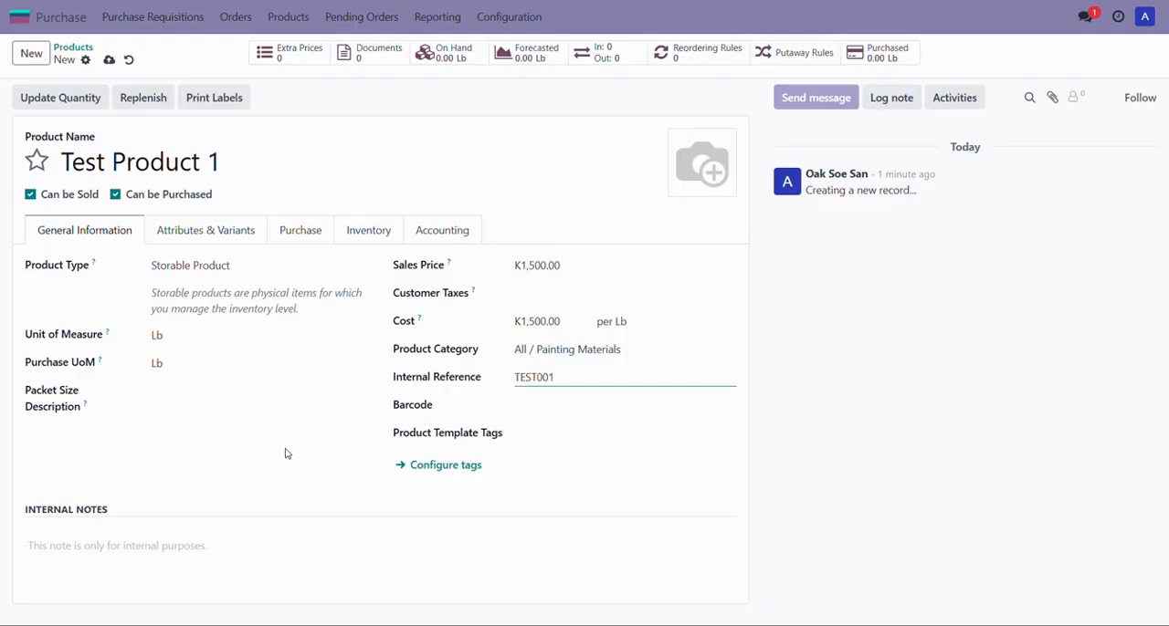
key("alt+s")
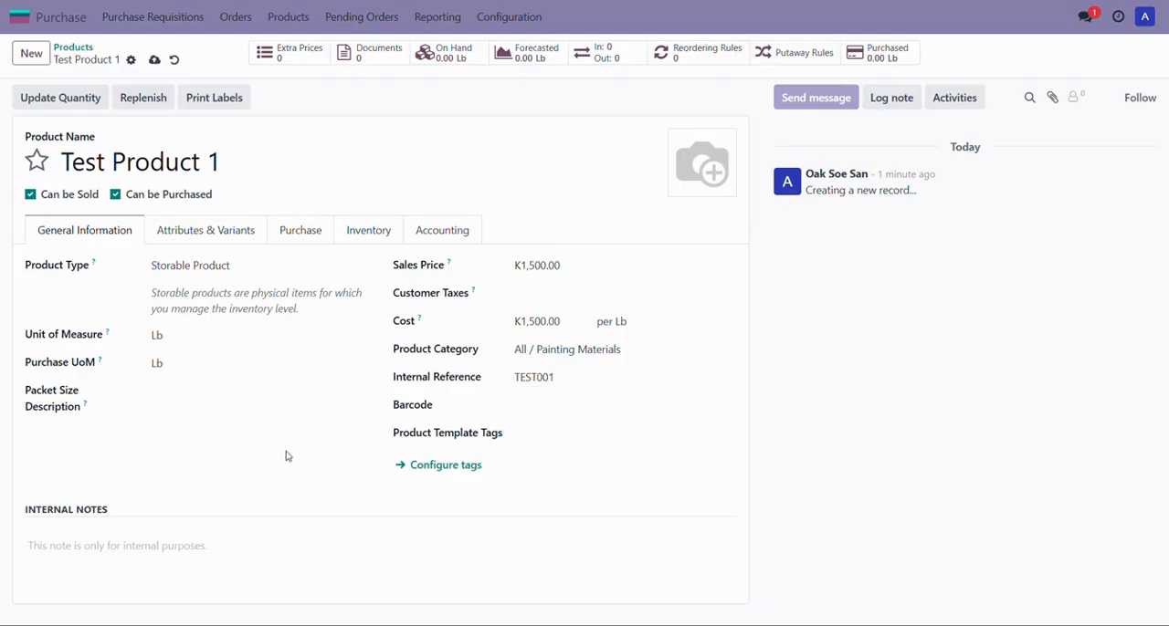
left_click(155, 62)
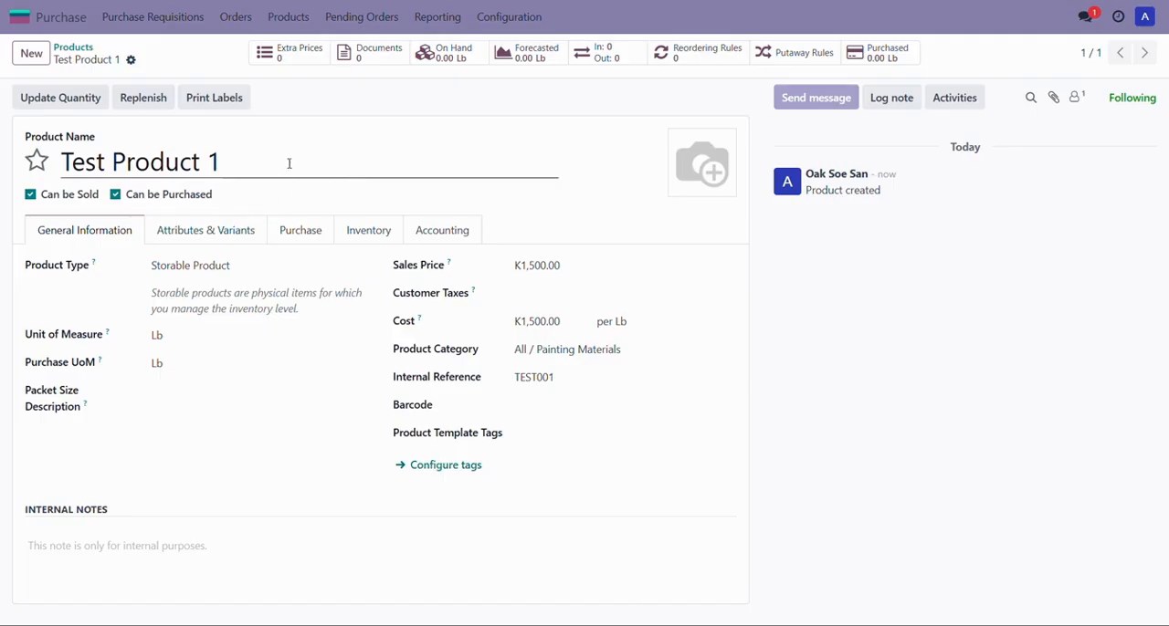
Step: Return to the product list, open the 2" JOINT NOZZLE product and duplicate it
left_click(72, 48)
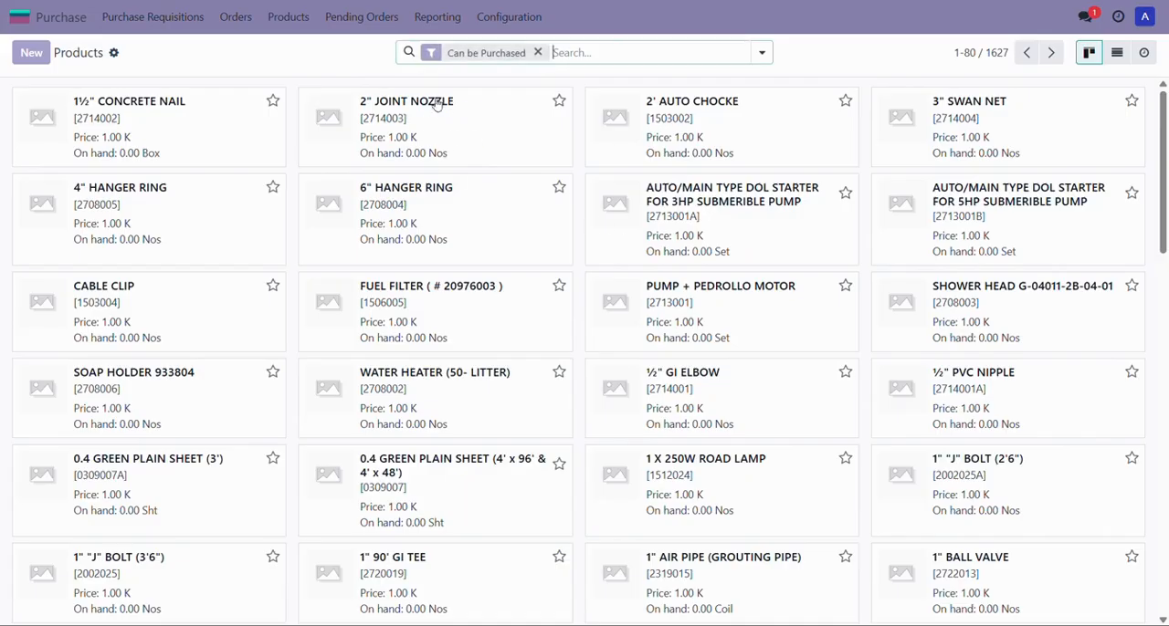
left_click(503, 127)
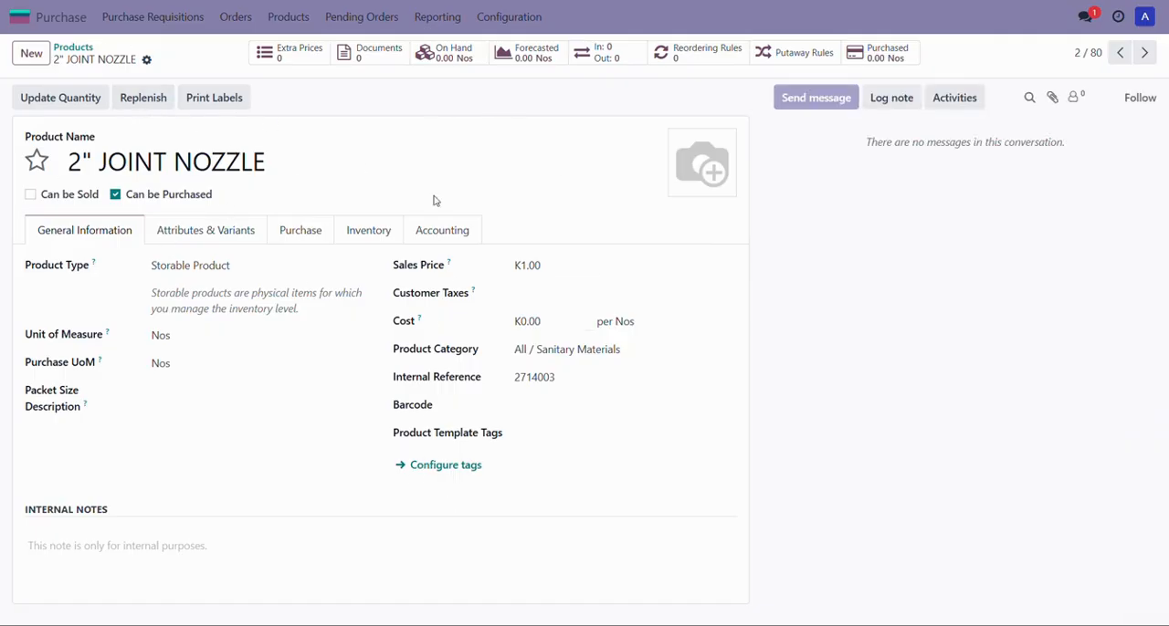
left_click(146, 59)
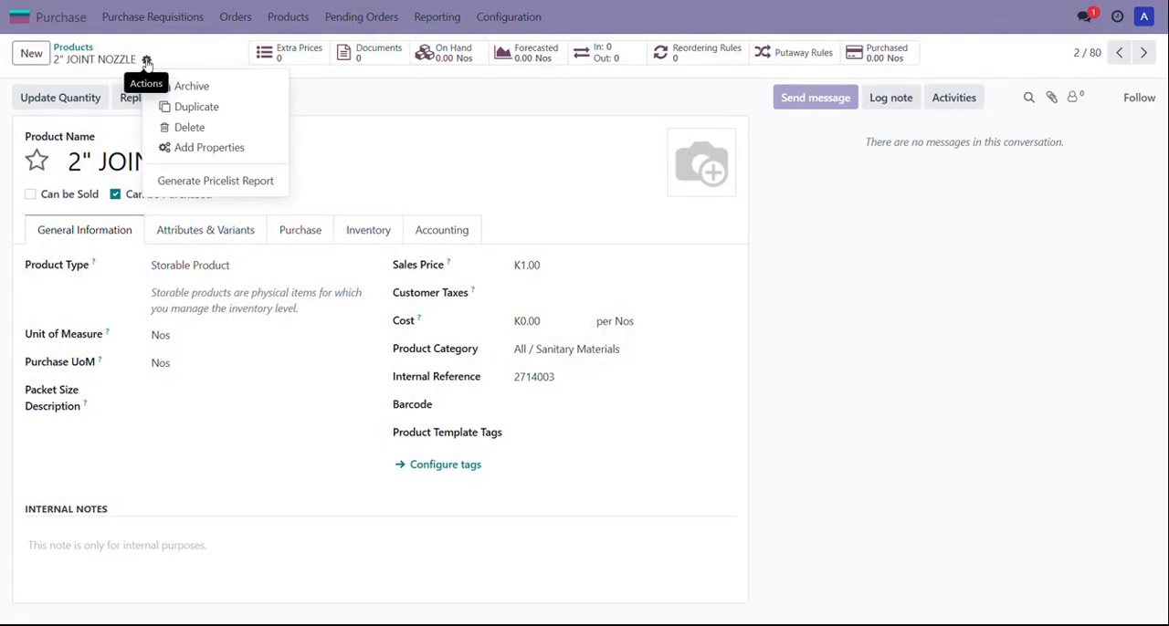
left_click(186, 110)
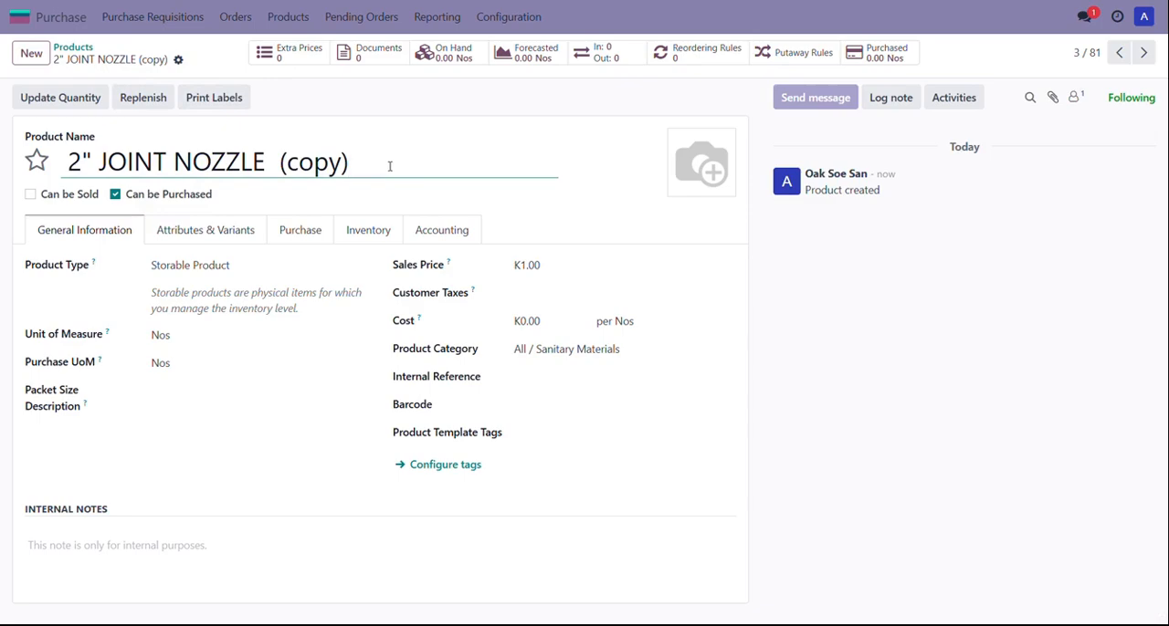
Step: Rename the duplicated product to "Test Product 2"
left_click_drag(382, 161, 45, 143)
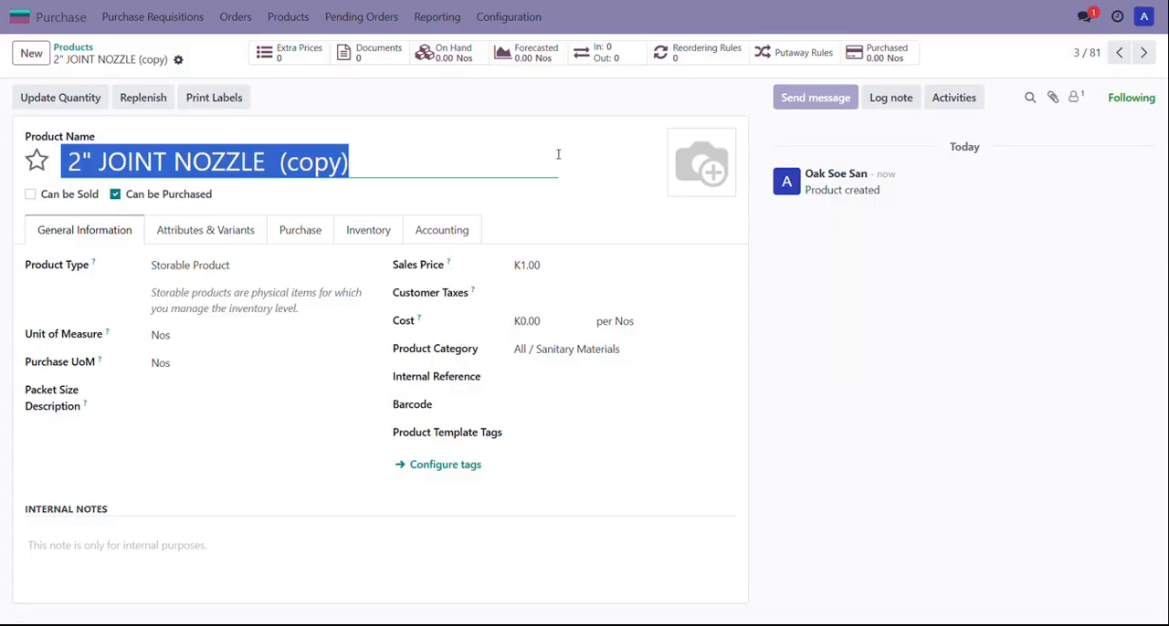
type("Test ")
type("Procu")
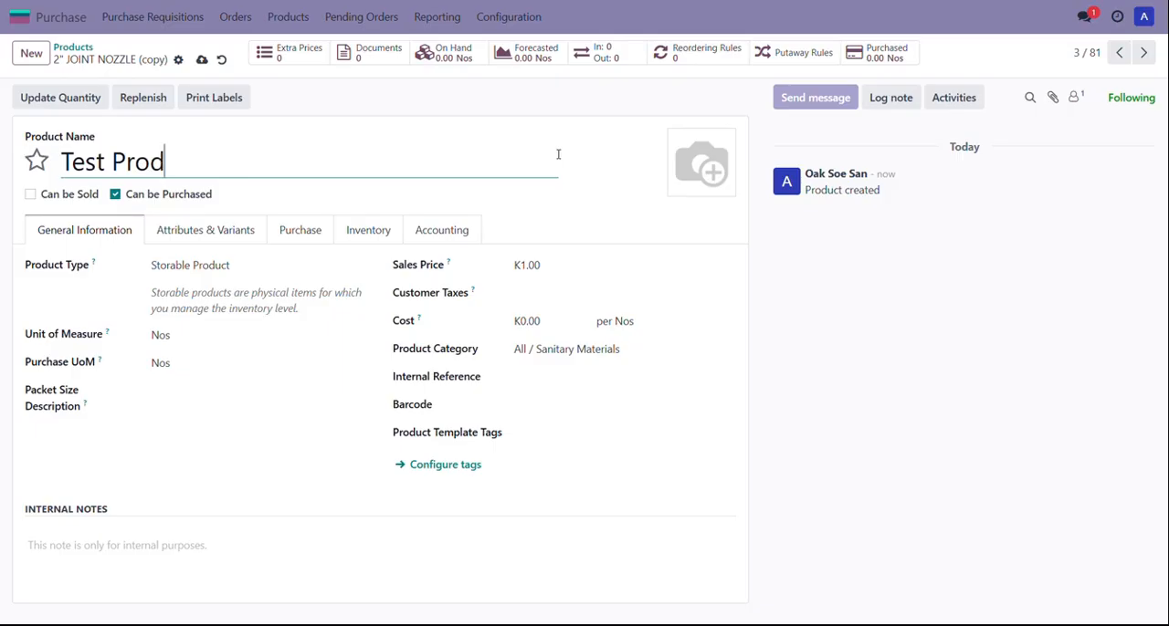
type("uct 2")
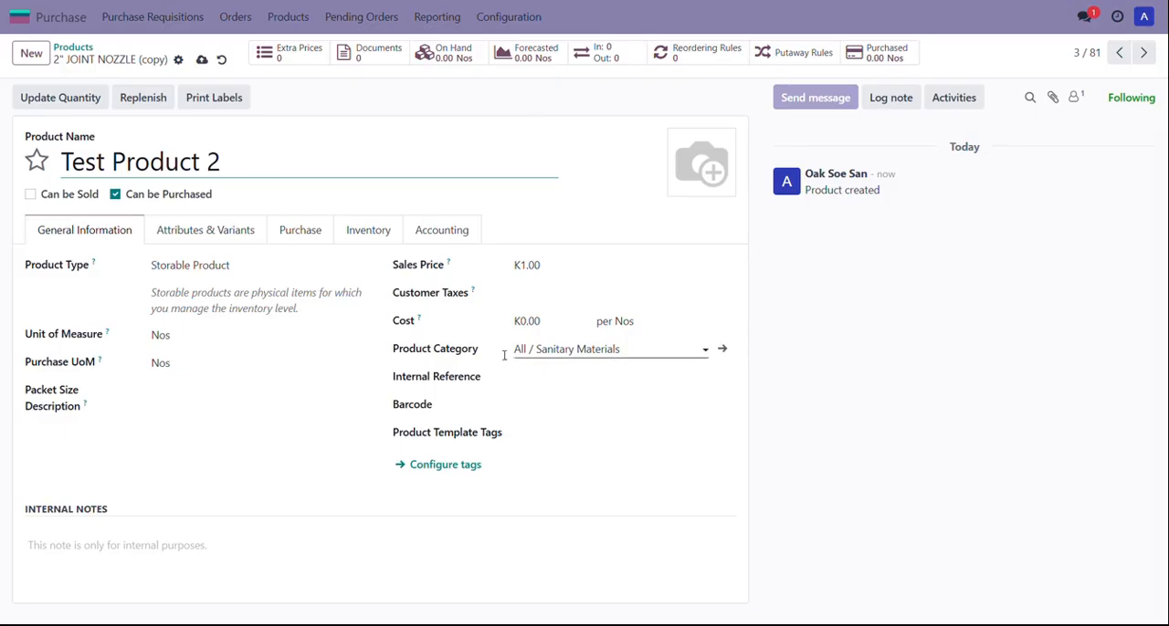
Step: Set the unit of measure to L, choosing it from the full unit of measure list
left_click(205, 334)
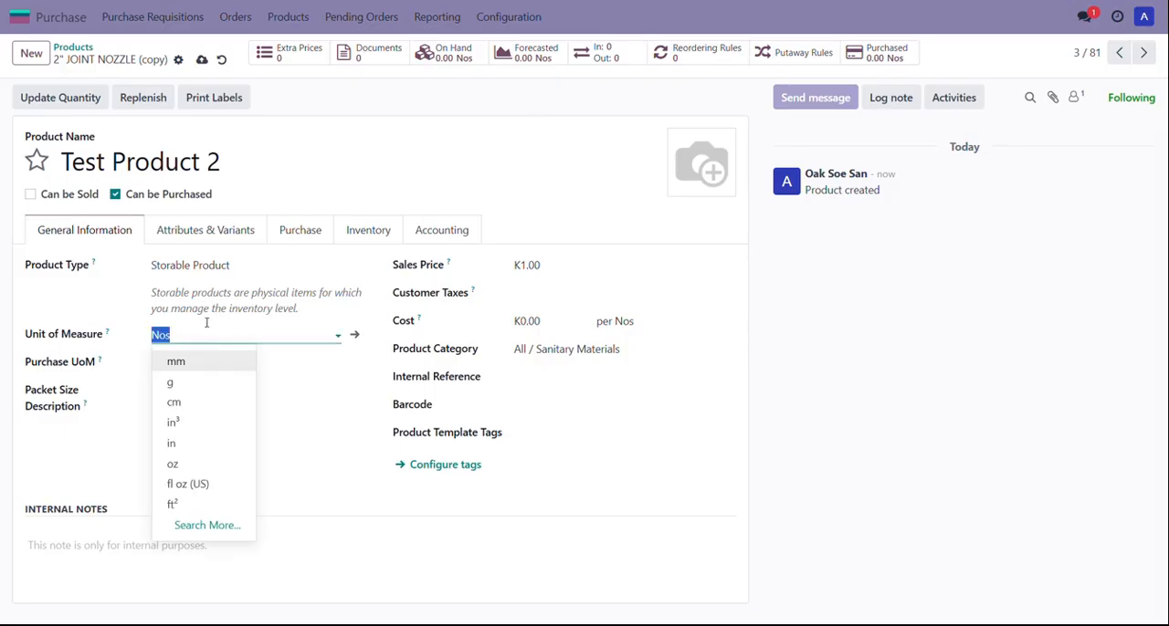
left_click(210, 526)
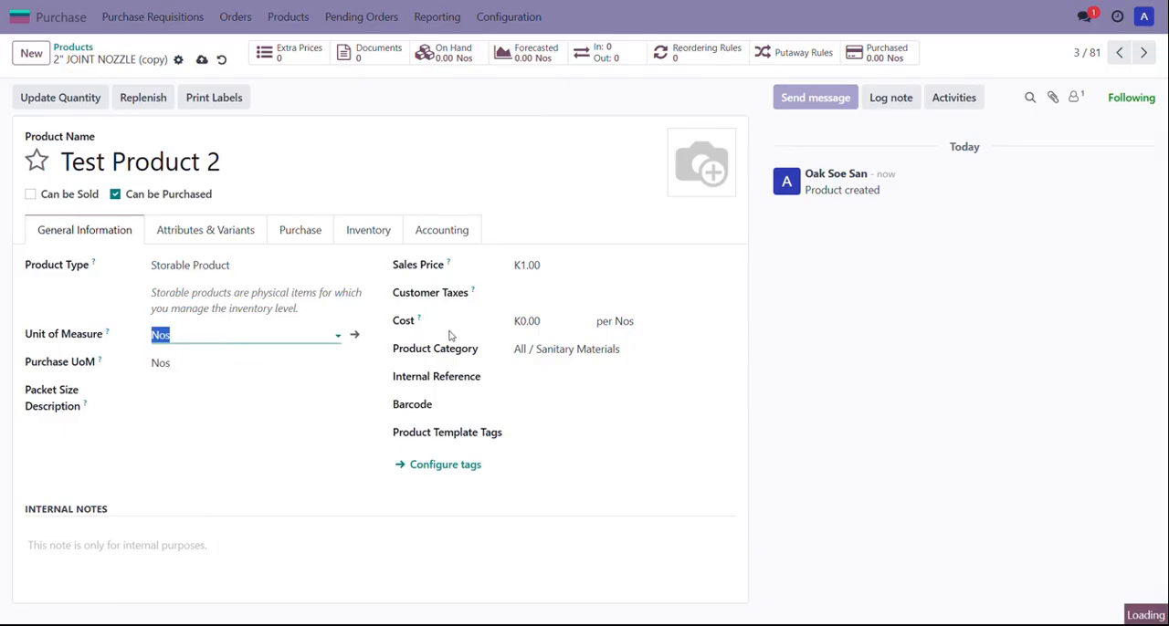
scroll(282, 470, "down", 2)
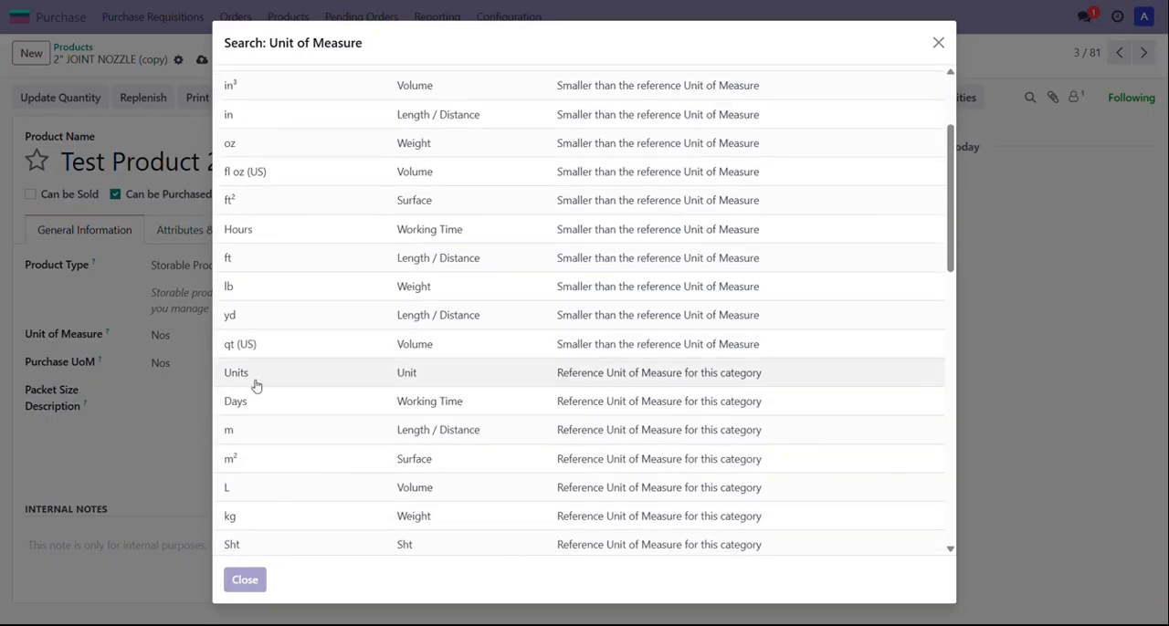
left_click(249, 491)
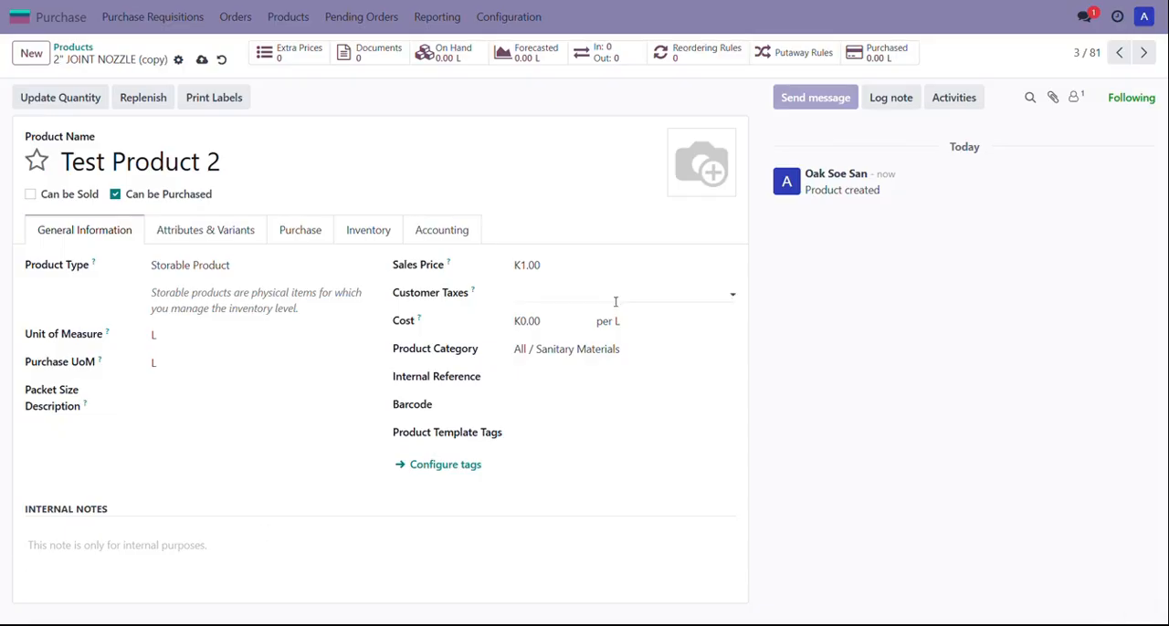
Step: Set the sales price to 0.00
left_click(547, 263)
type("0")
left_click(612, 288)
left_click(750, 424)
Step: Set the product category to All / Corrugated Pipe and enter the internal reference TEST002
left_click(559, 349)
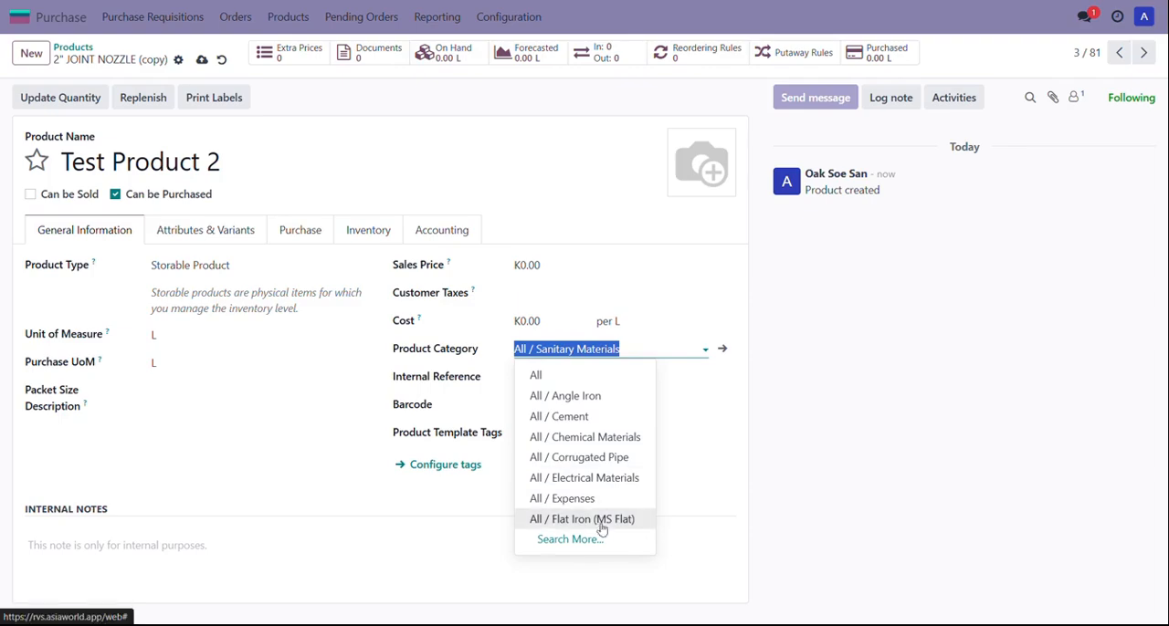
left_click(613, 457)
left_click(613, 374)
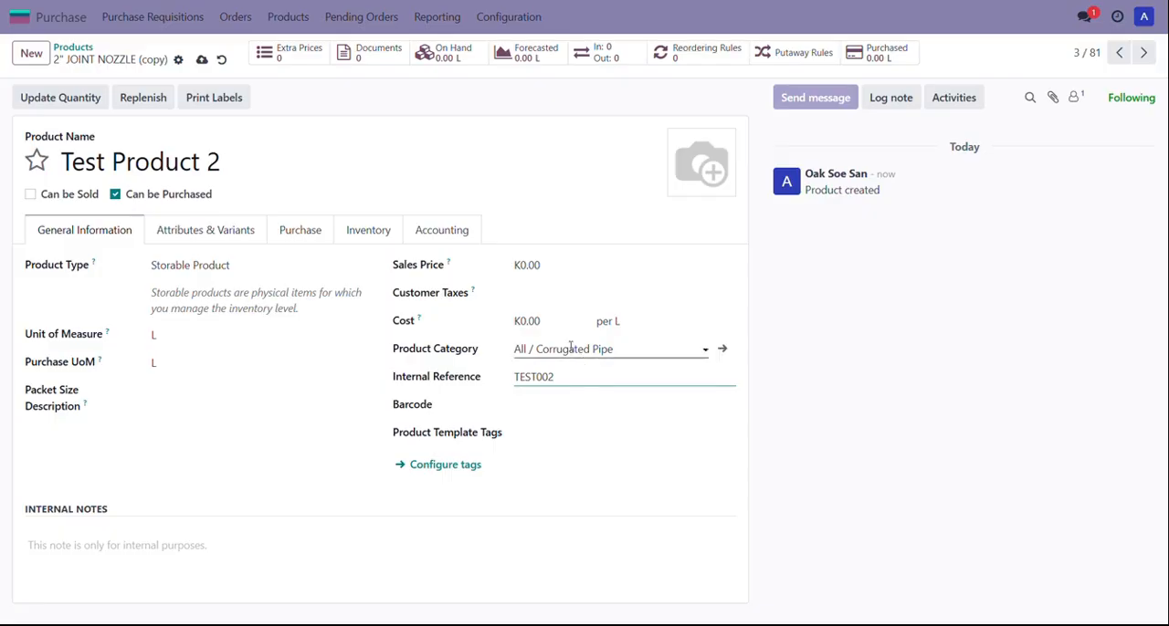
Step: Save the product, return to the products list and switch it to list view
left_click(202, 60)
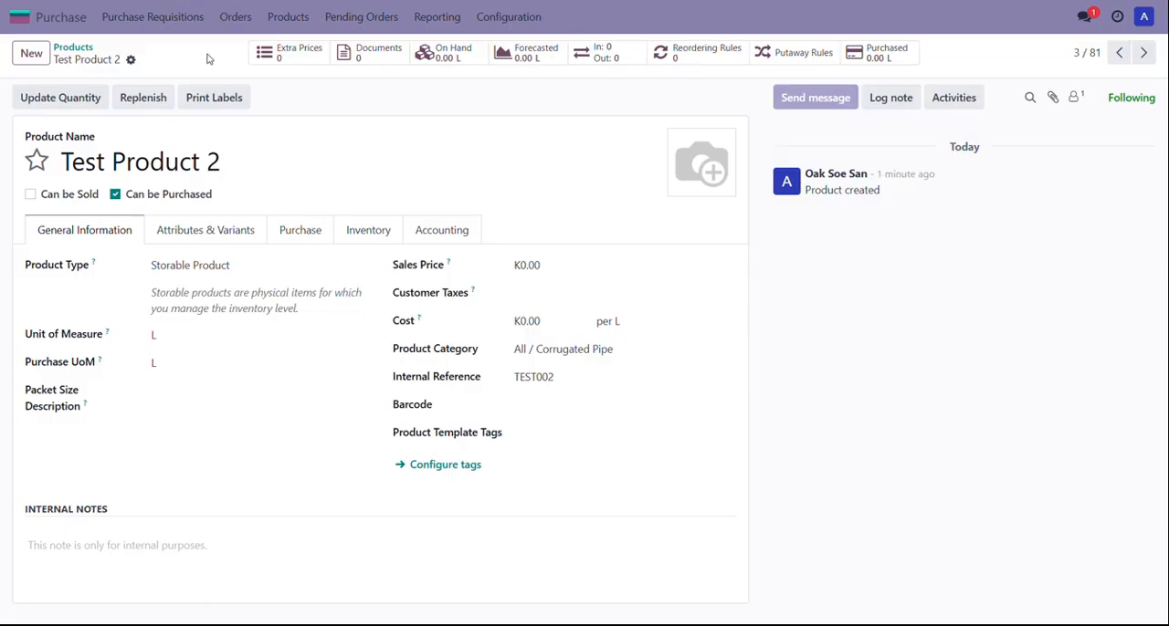
left_click(73, 47)
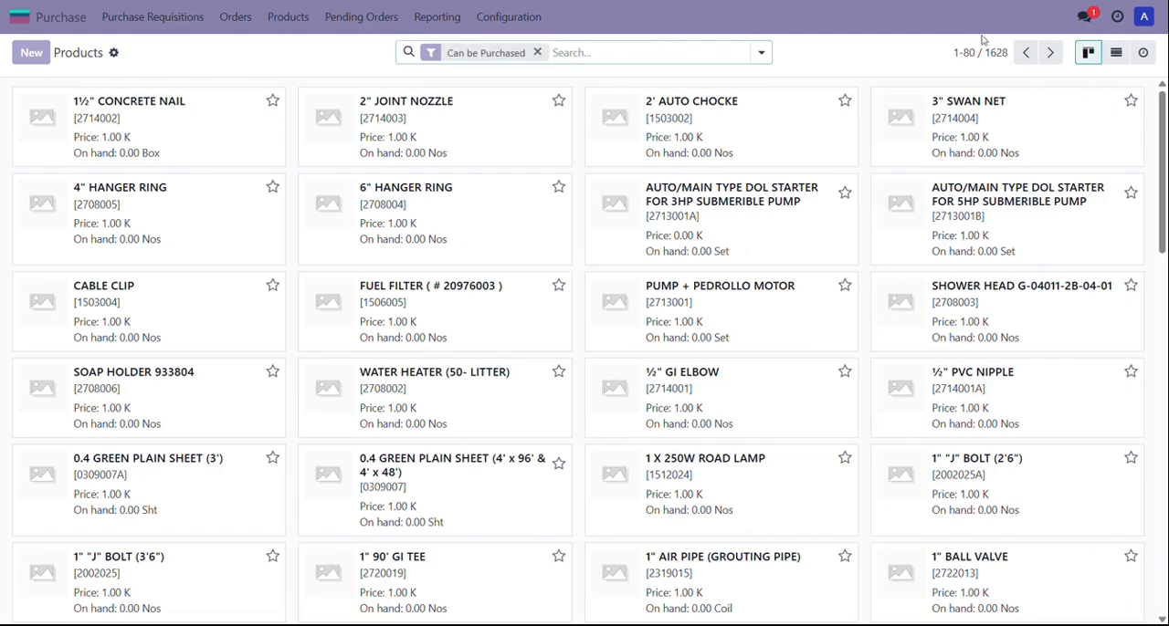
left_click(1113, 55)
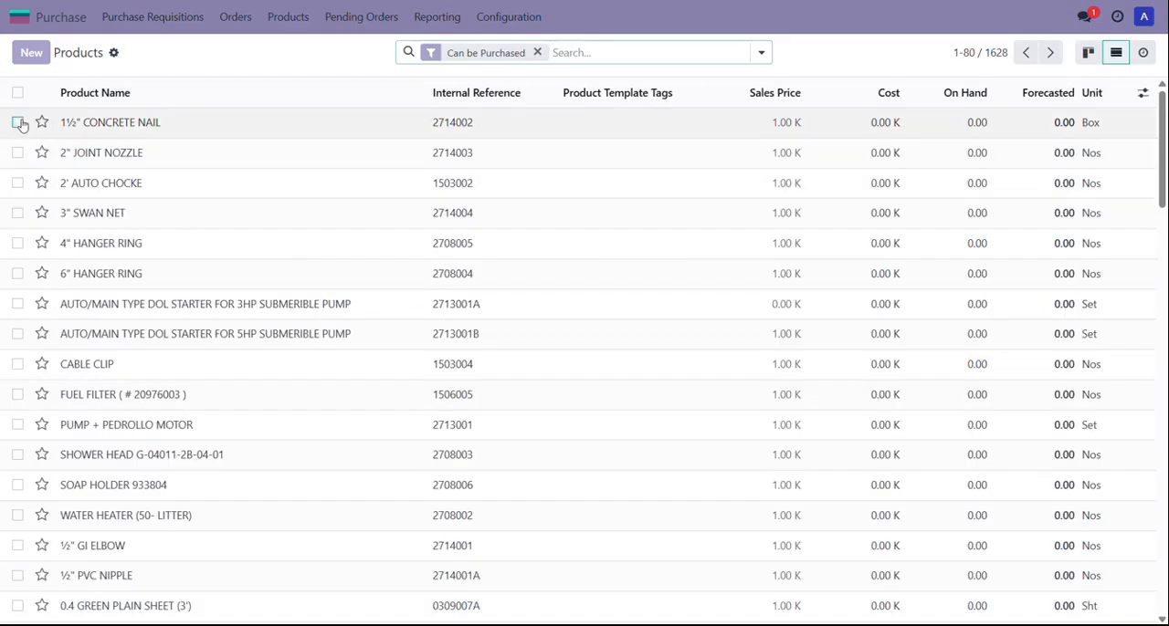
Step: Select the products 1½" CONCRETE NAIL and 2" JOINT NOZZLE and open the Export dialog for them
left_click(19, 122)
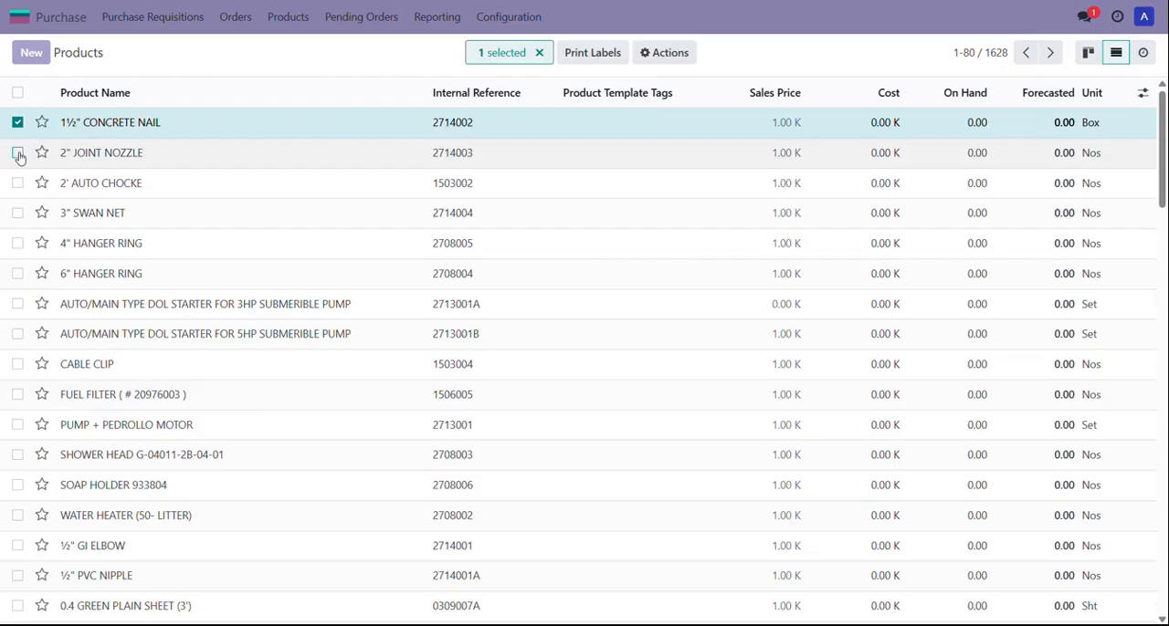
left_click(18, 153)
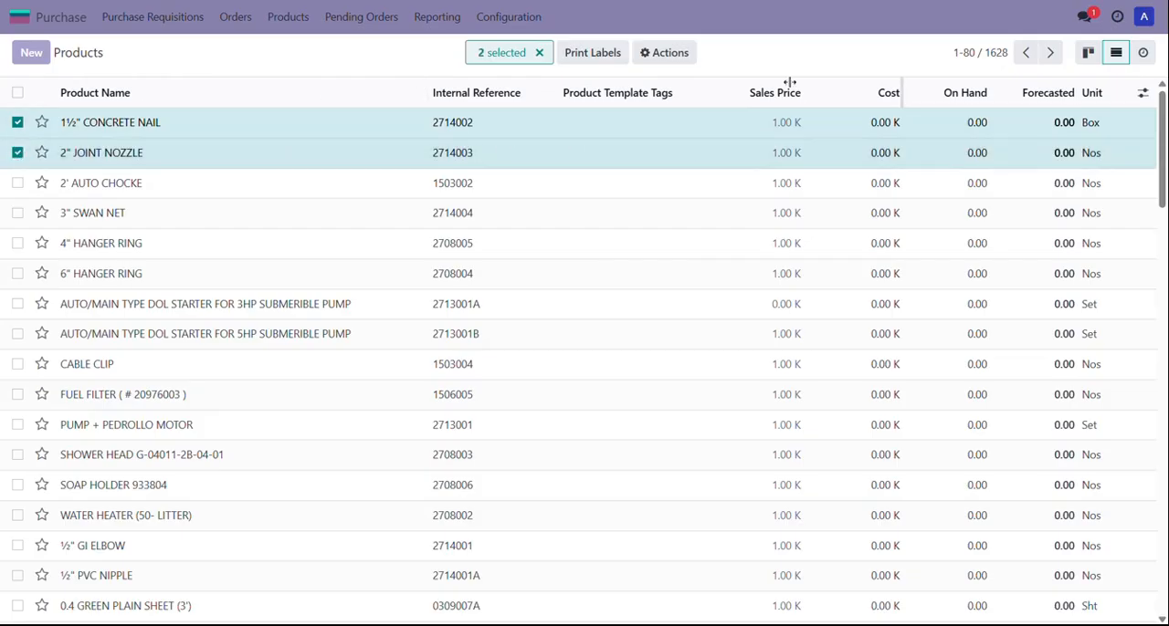
left_click(674, 57)
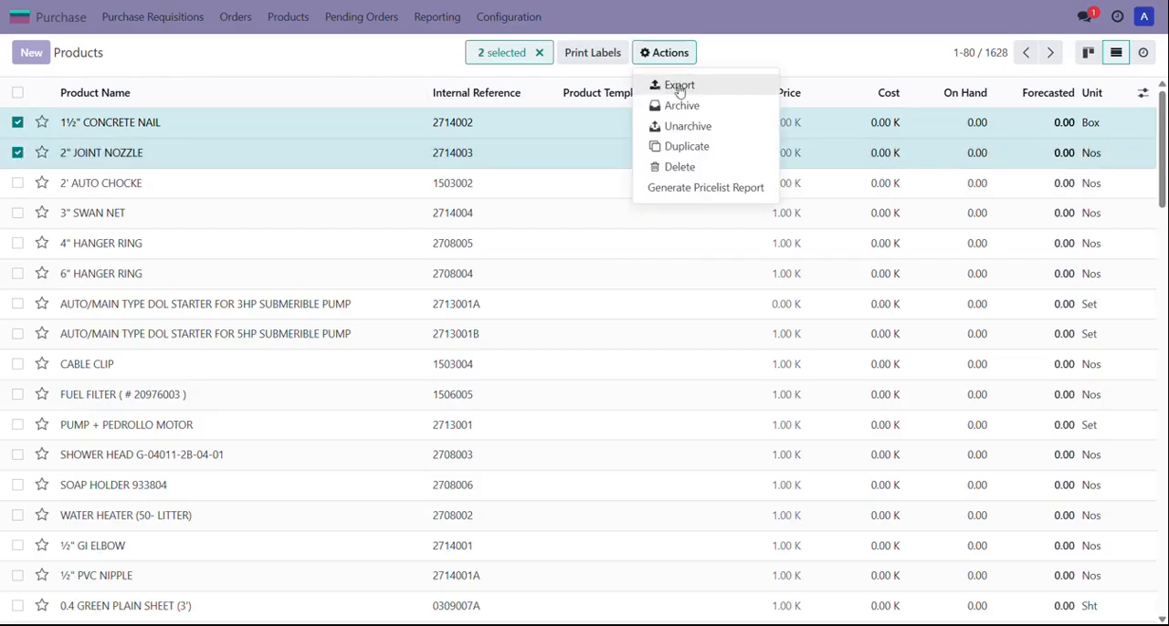
left_click(675, 86)
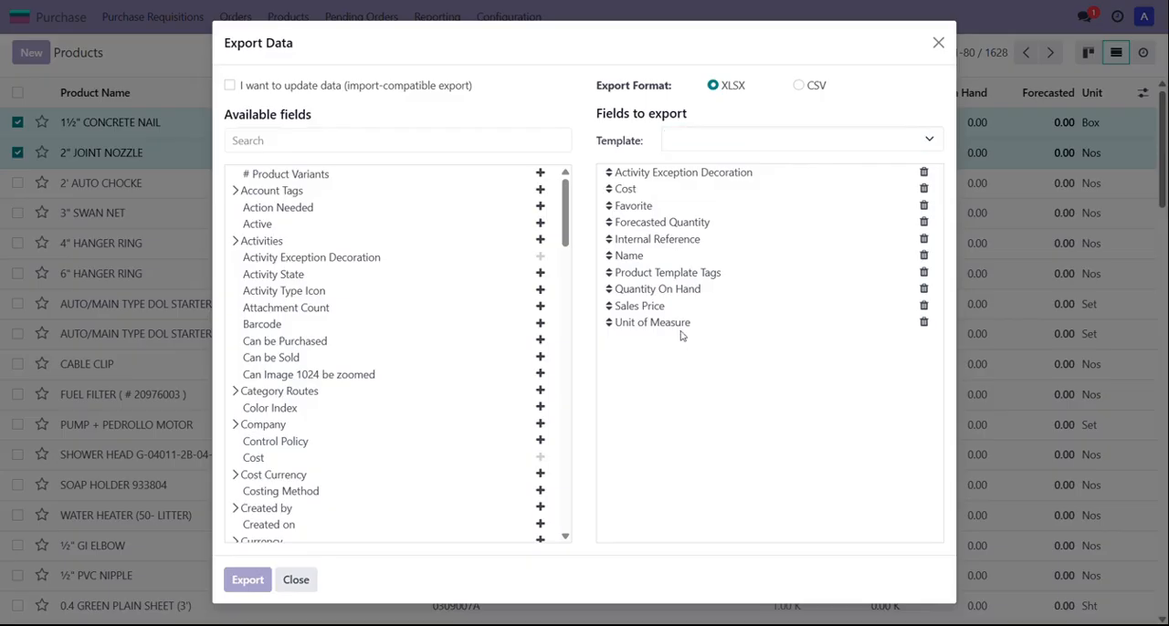
Step: Remove Activity Exception Decoration, Favorite, Forecasted Quantity and Product Template Tags from the fields to export
left_click(923, 174)
left_click(923, 189)
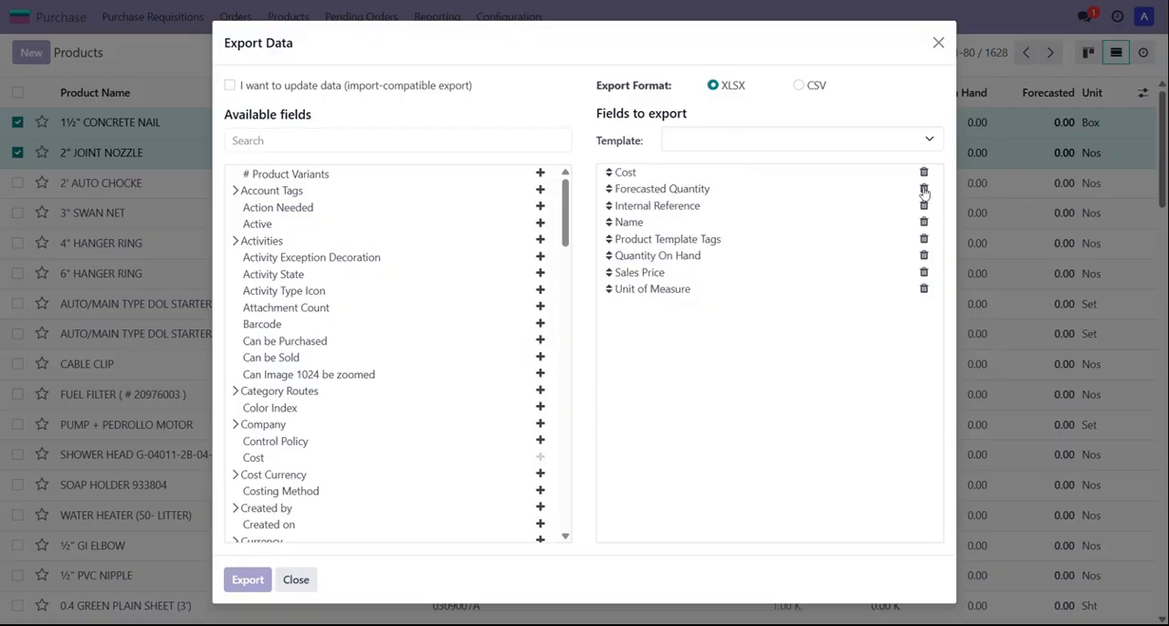
left_click(923, 189)
left_click(923, 223)
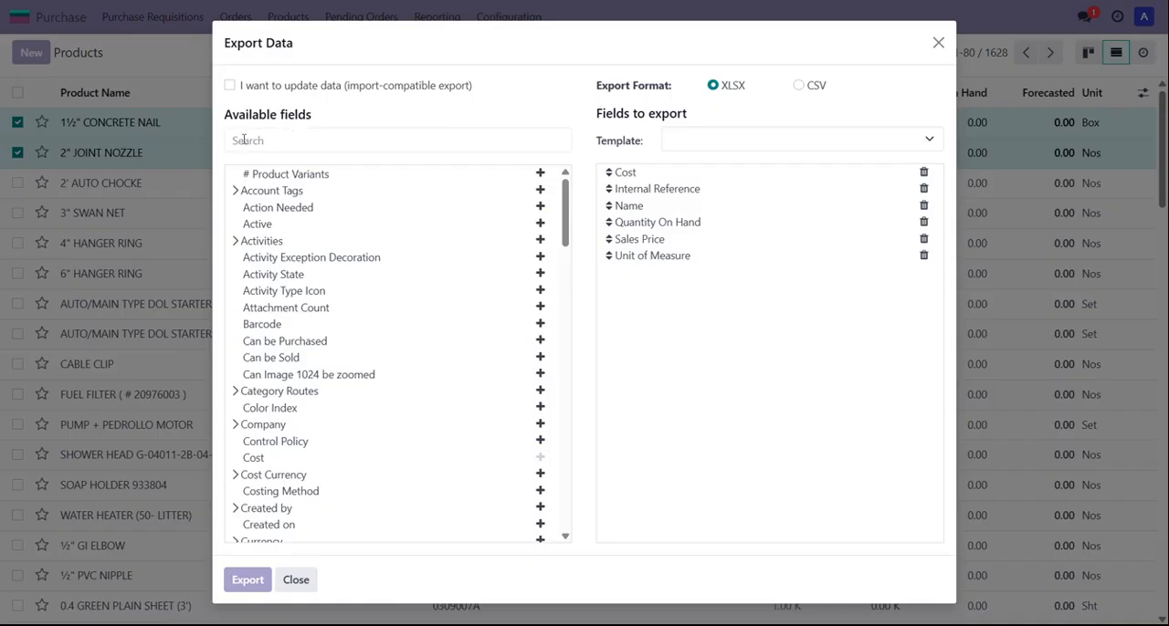
Step: Search the available fields for "can" and add Can be Purchased and Can be Sold to the export
scroll(356, 311, "down", 7)
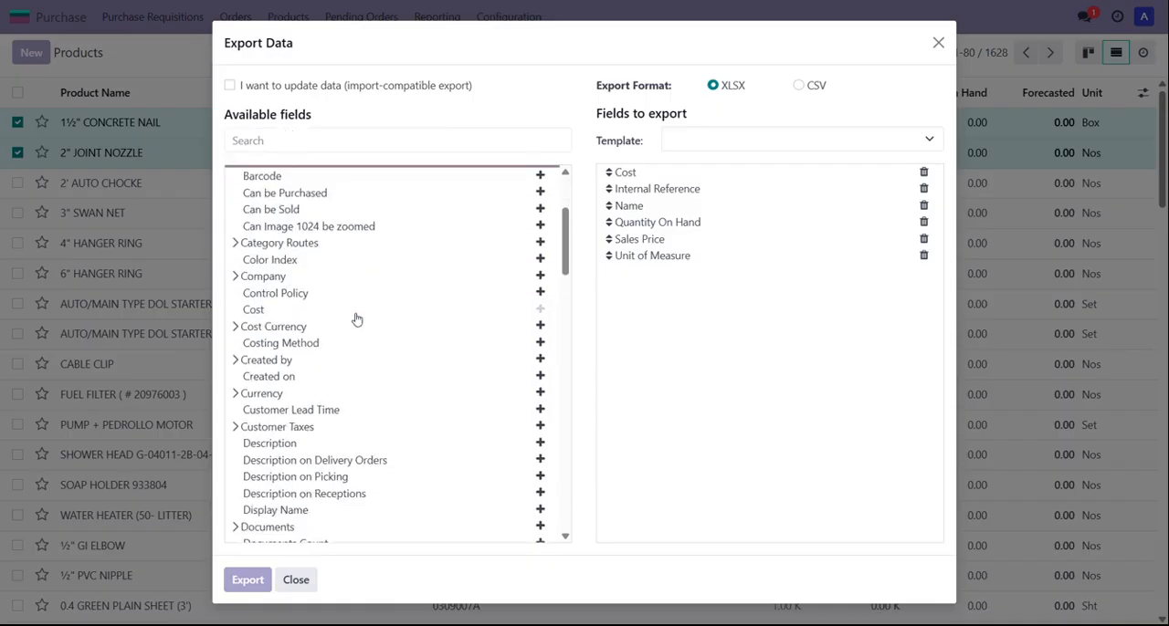
scroll(356, 306, "down", 3)
scroll(356, 305, "up", 10)
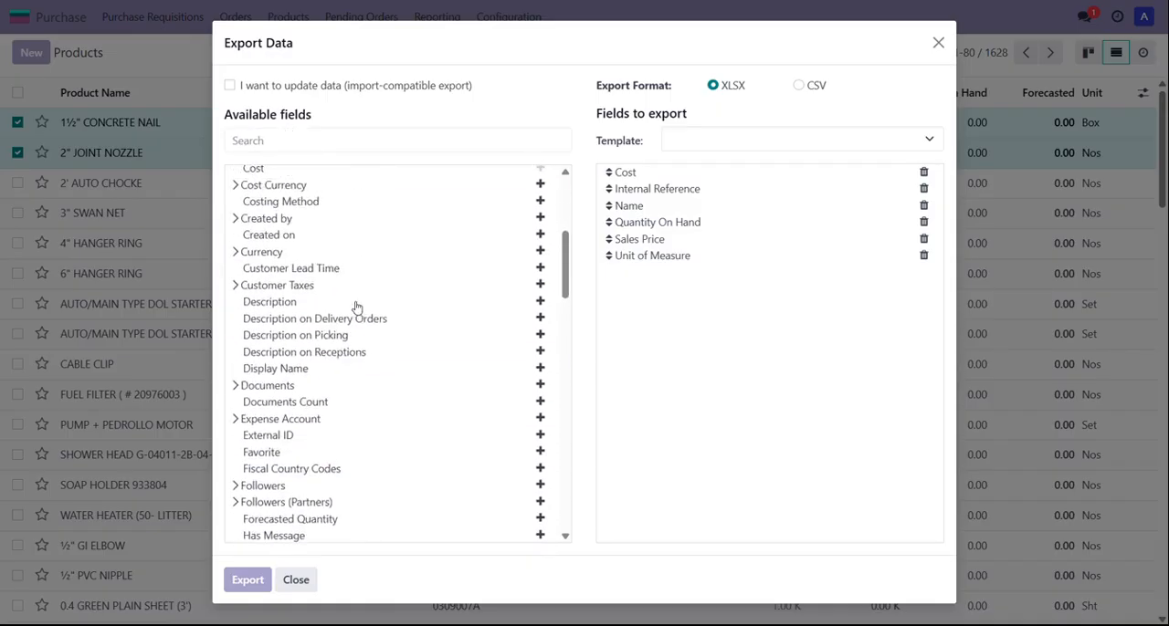
left_click(312, 138)
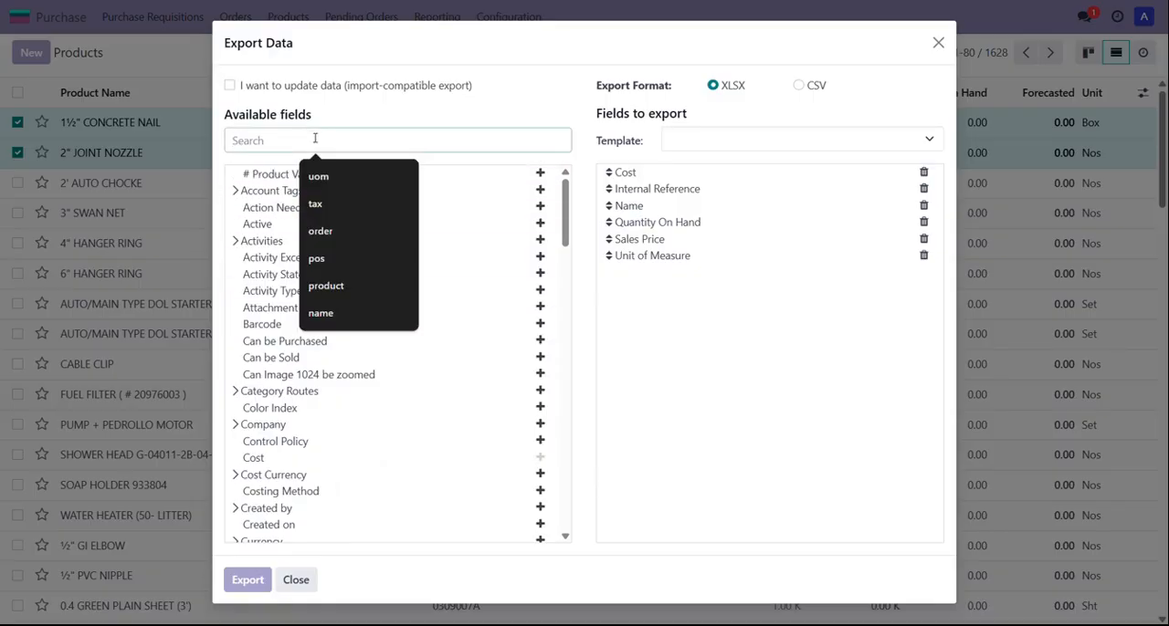
type("can")
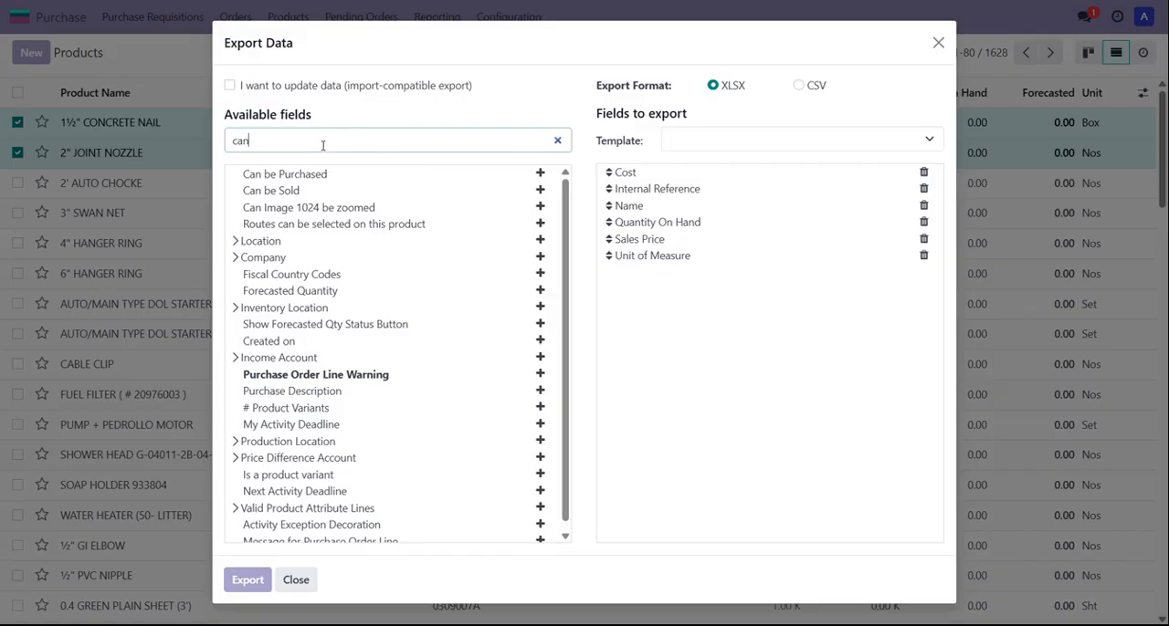
left_click(540, 176)
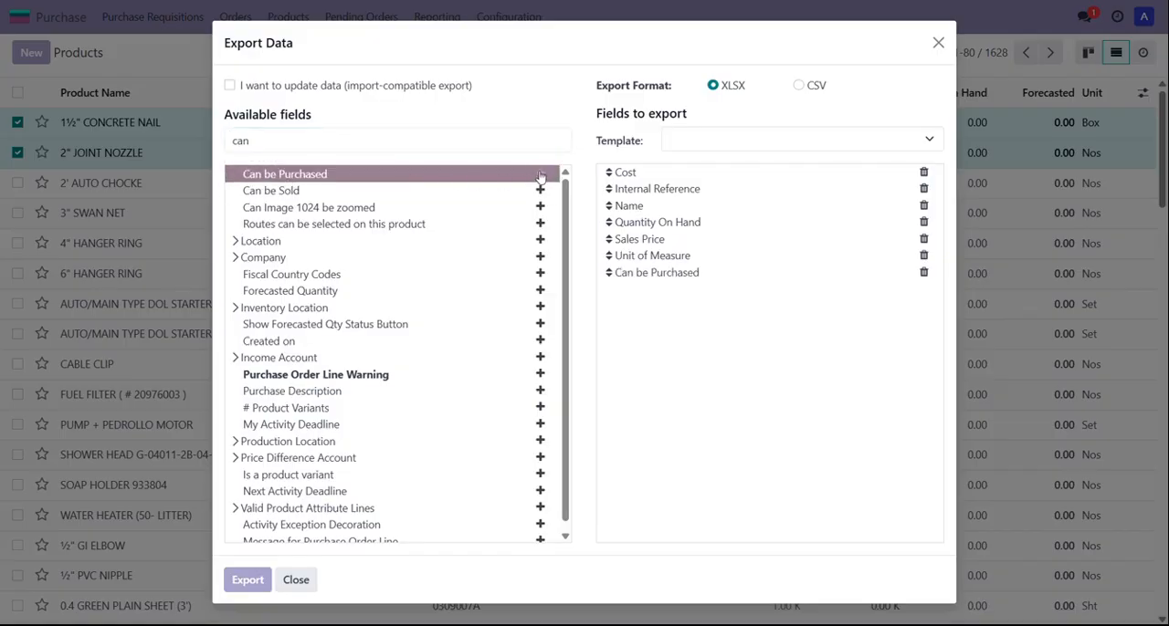
left_click(540, 192)
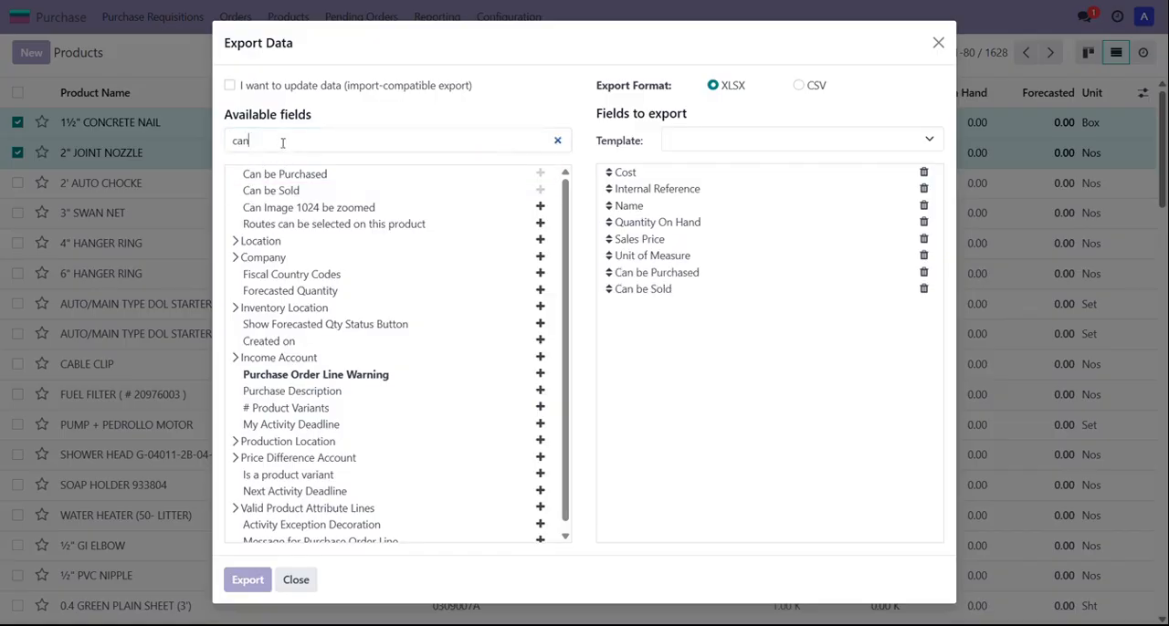
Step: Search the available fields for "produ" and add Product Category and Product Type to the export
left_click_drag(290, 142, 219, 146)
key("BackSpace")
type("produ")
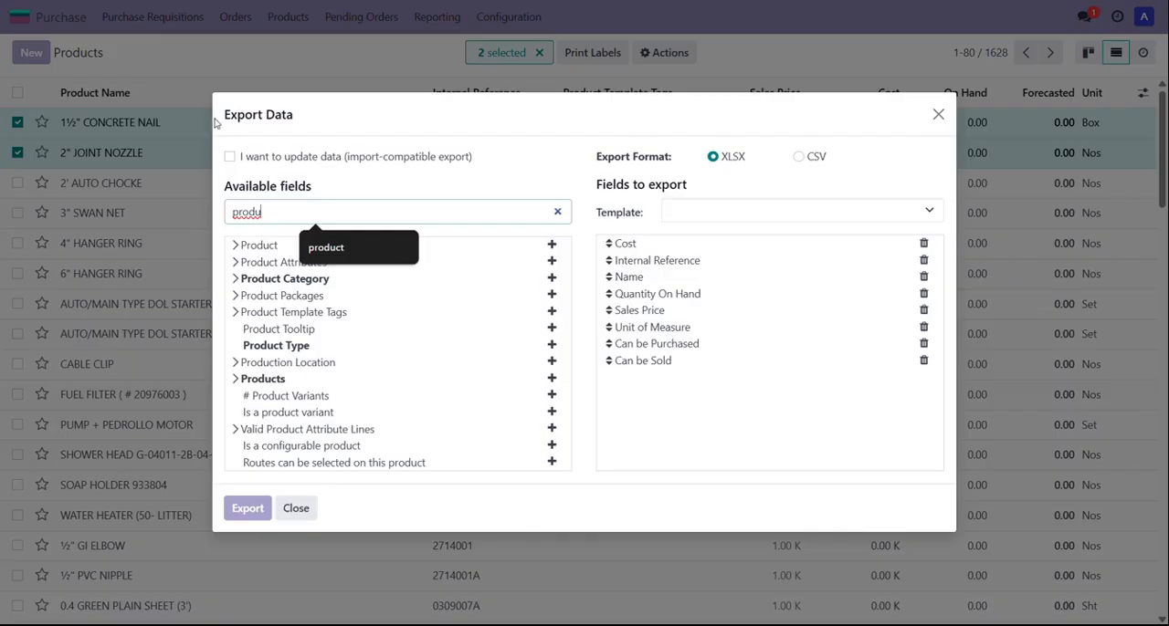
left_click(551, 278)
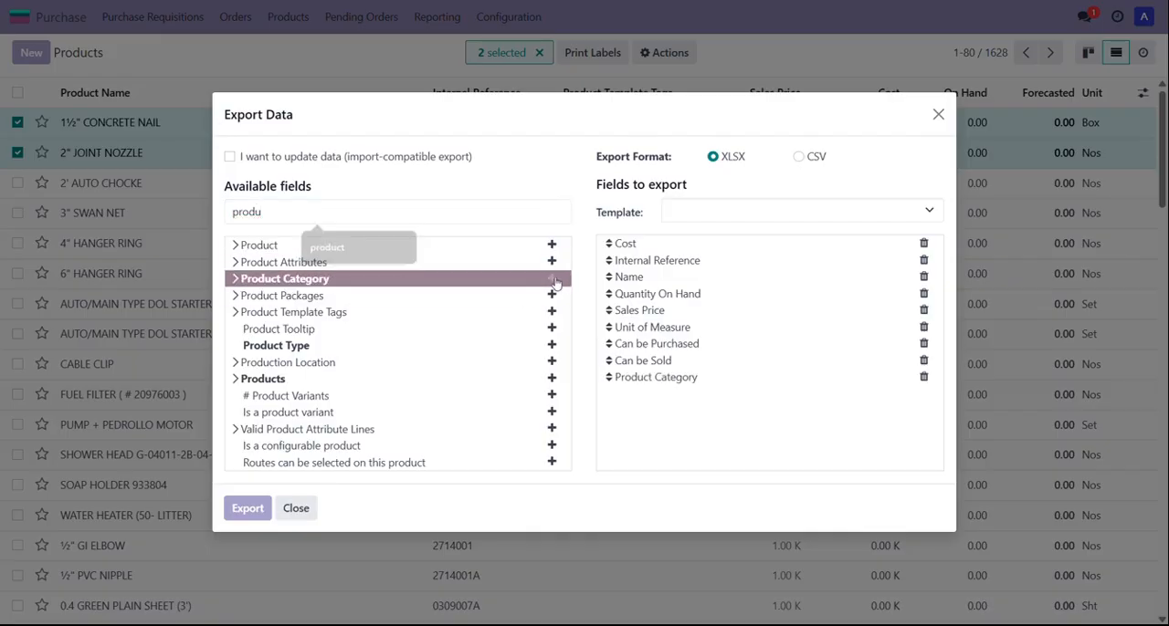
left_click(548, 345)
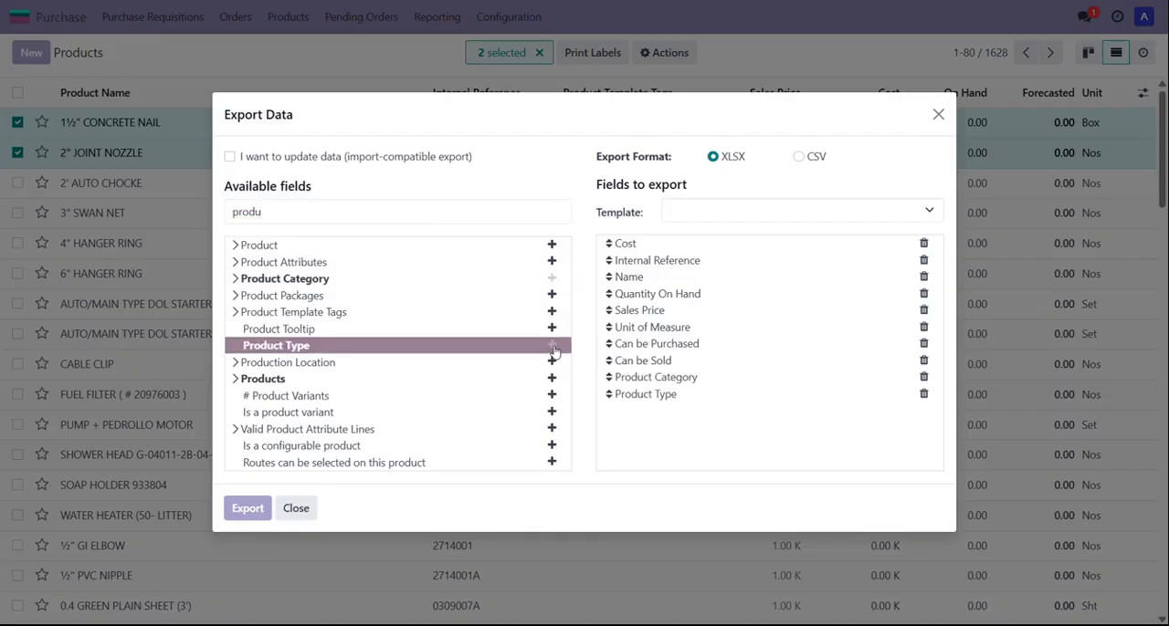
Step: Search the available fields for "purchase uo" and add Purchase UoM to the export
left_click(418, 215)
left_click_drag(419, 216, 172, 206)
type("p")
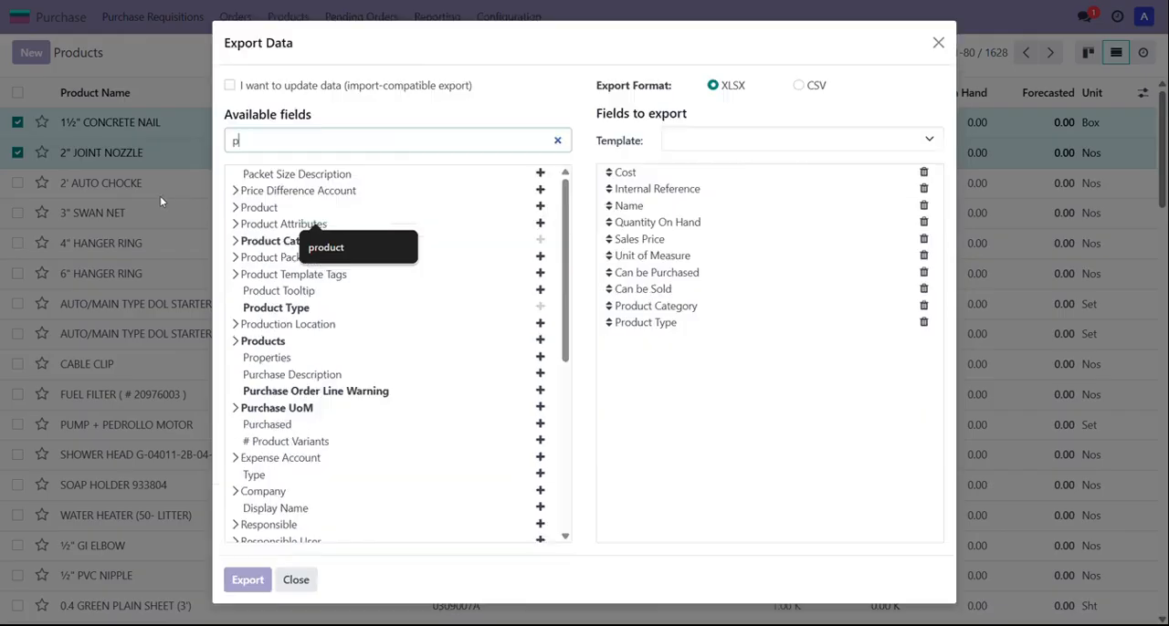
type("urchase uo")
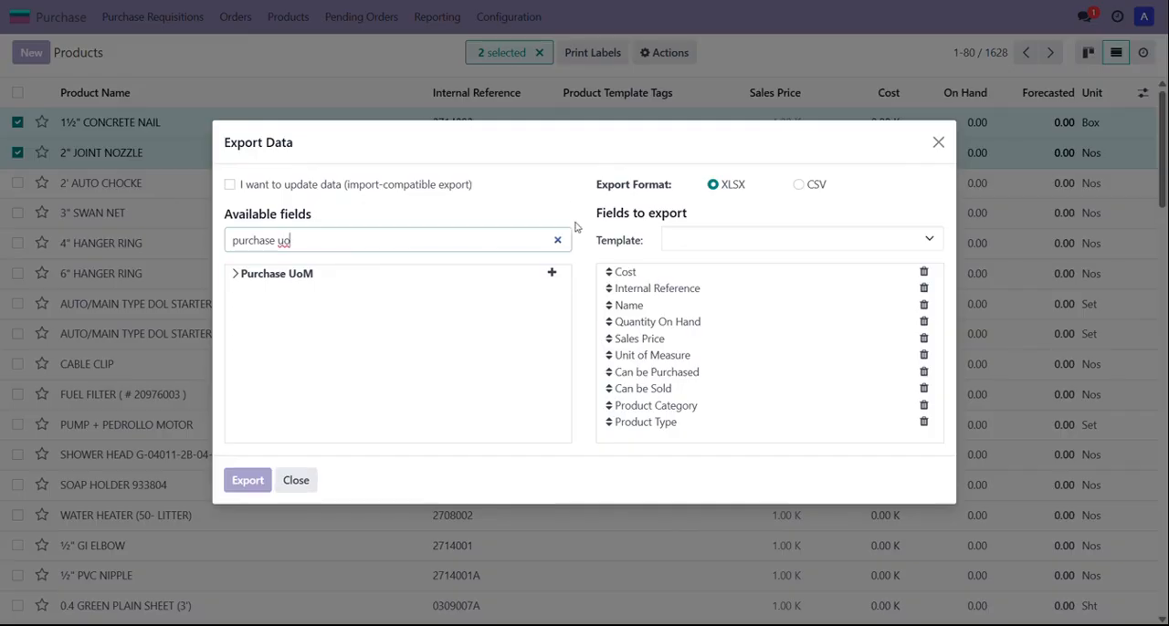
left_click(552, 272)
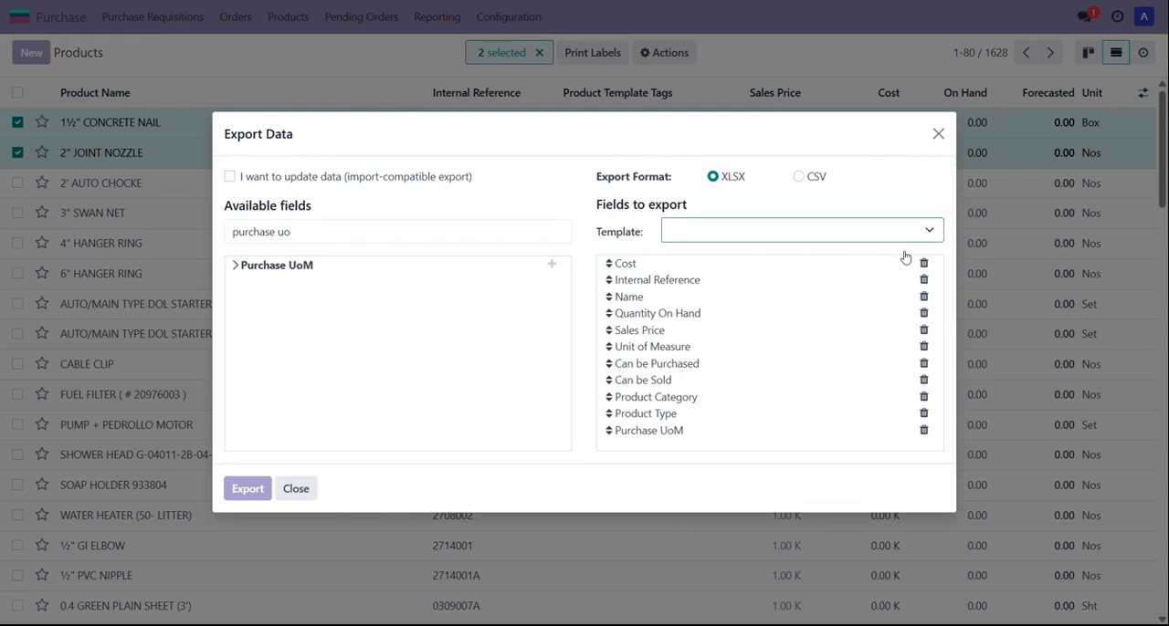
Step: Save the current export field list as a new template named Product Template
left_click(732, 231)
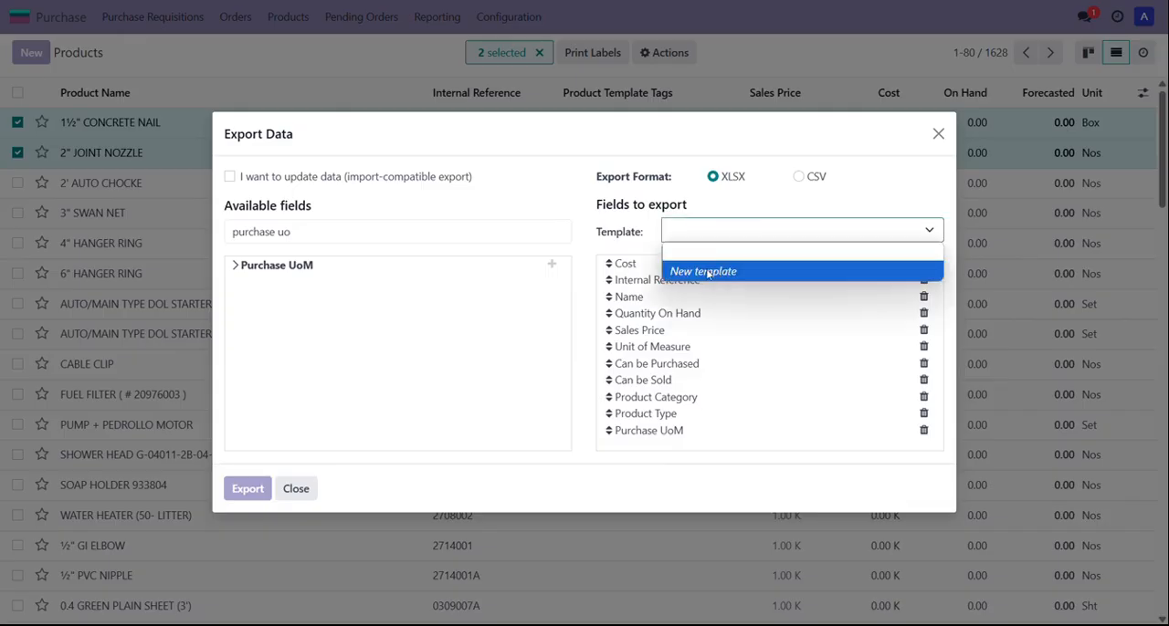
left_click(709, 272)
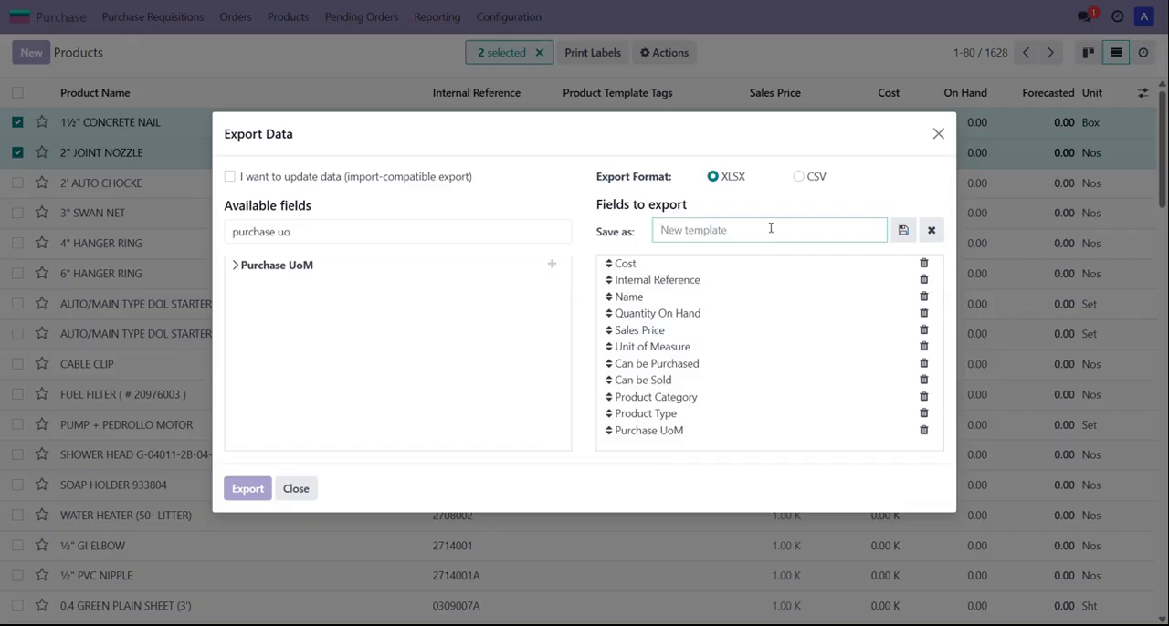
type("Product Template")
left_click(903, 230)
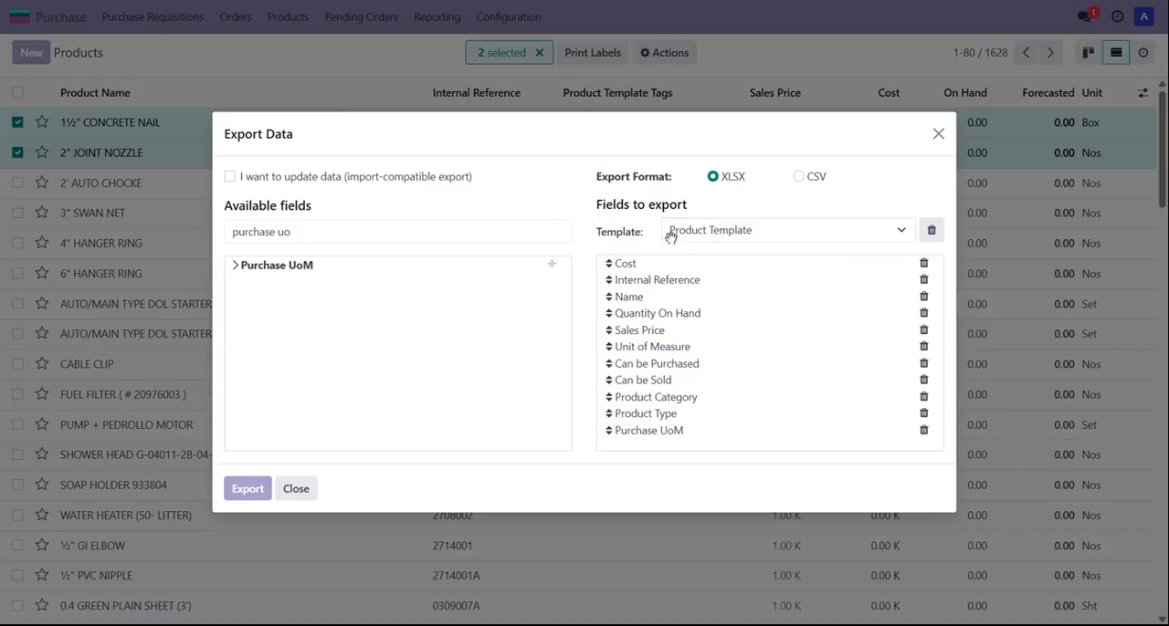
Step: Export the selected products in CSV format and save the downloaded file
left_click(799, 179)
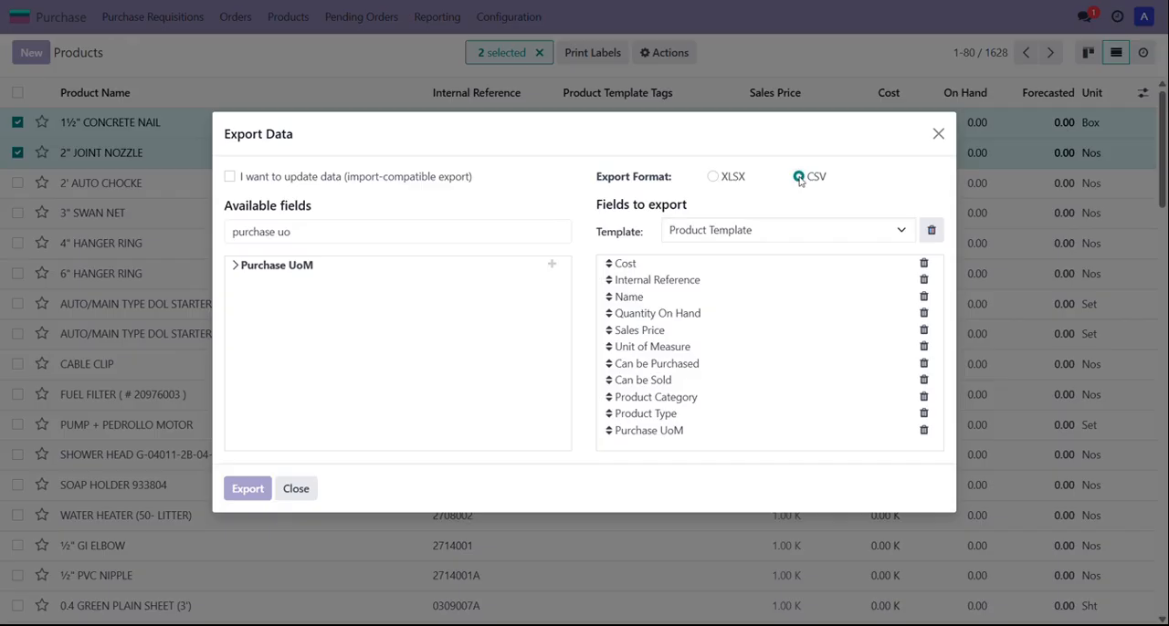
left_click(248, 494)
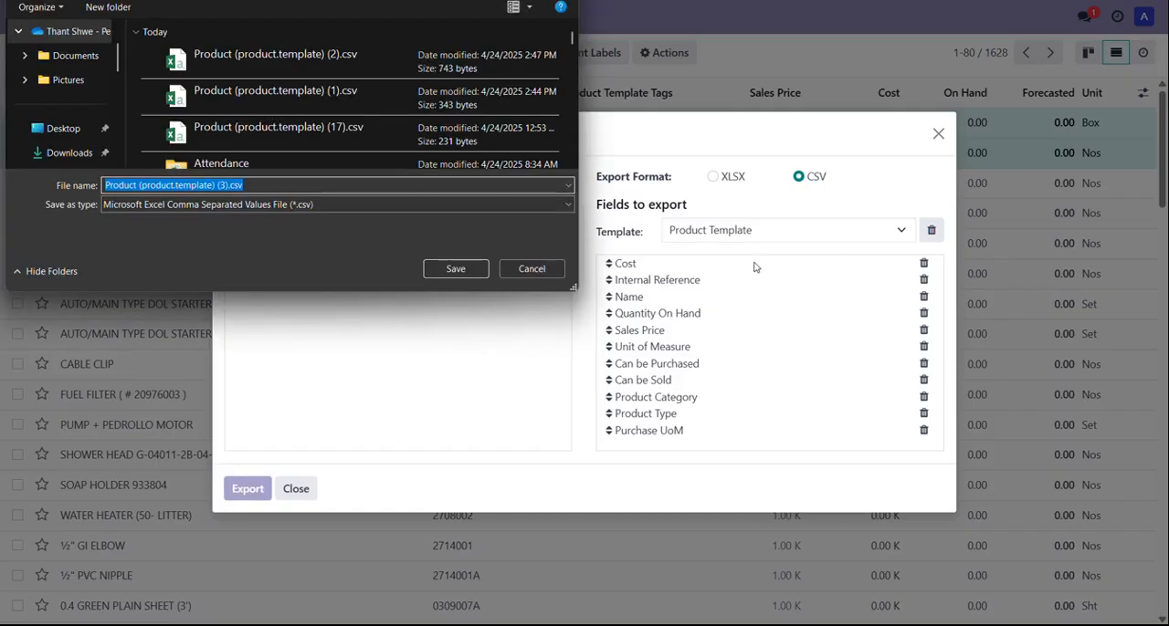
left_click(461, 271)
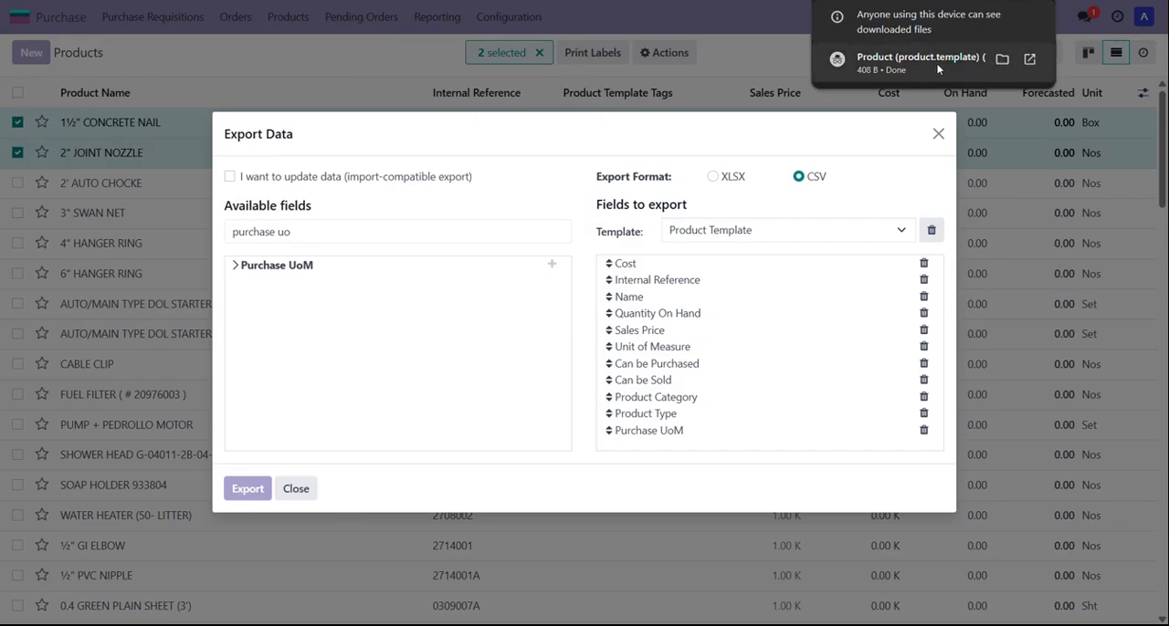
Step: Open the downloaded CSV file and change the first product's name to Test Product 3
left_click(935, 62)
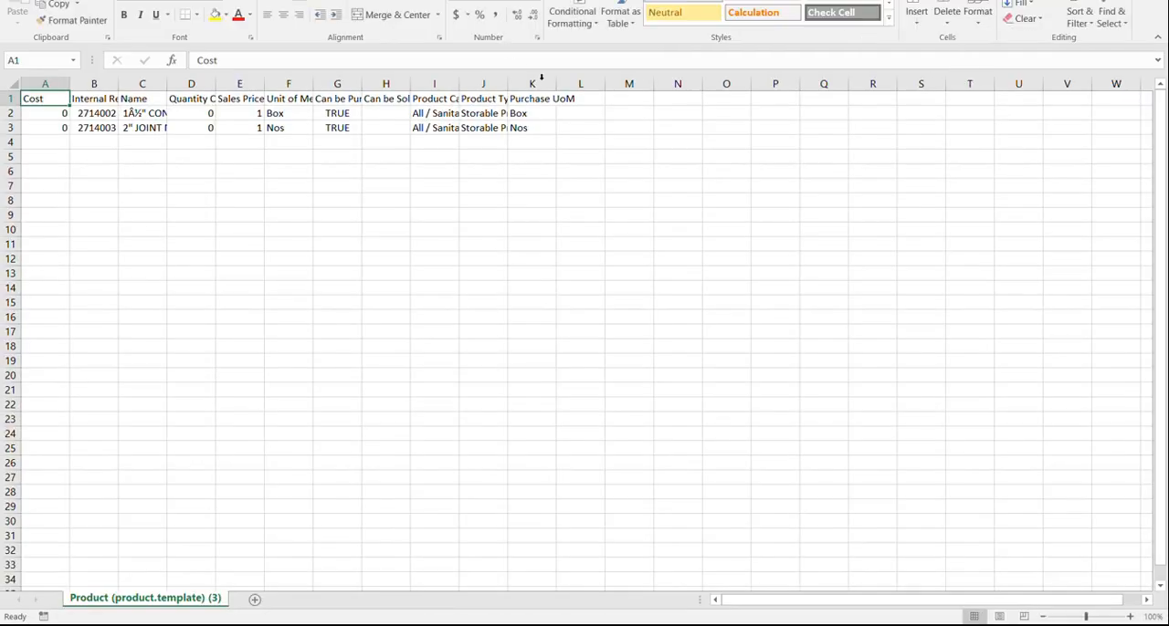
left_click(128, 113)
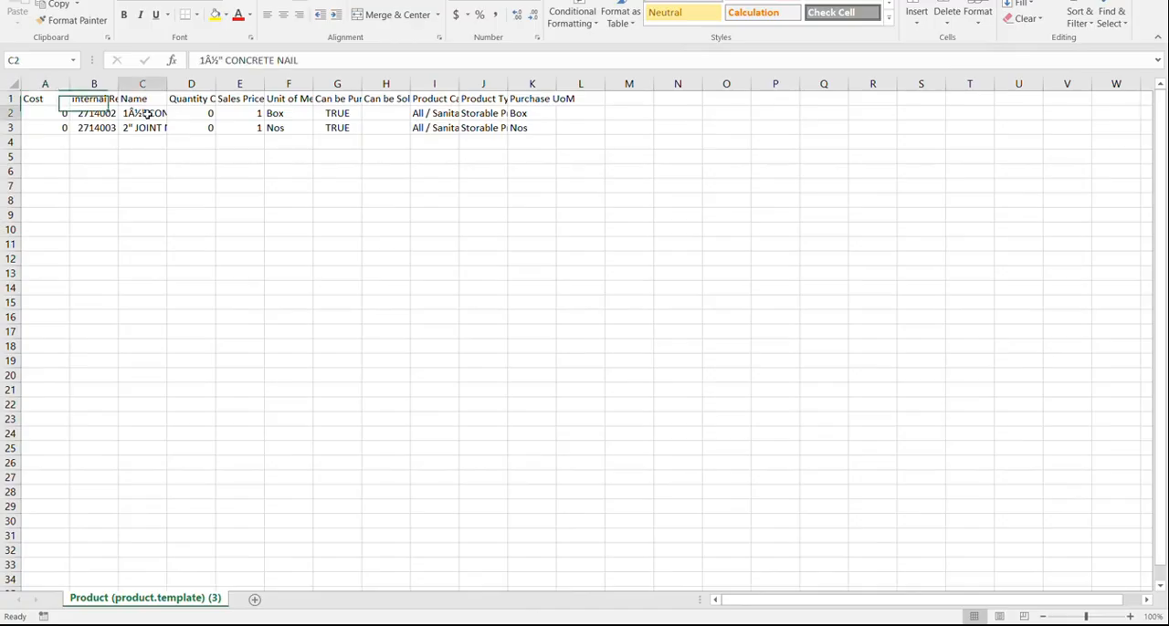
key("F2")
type("Tes")
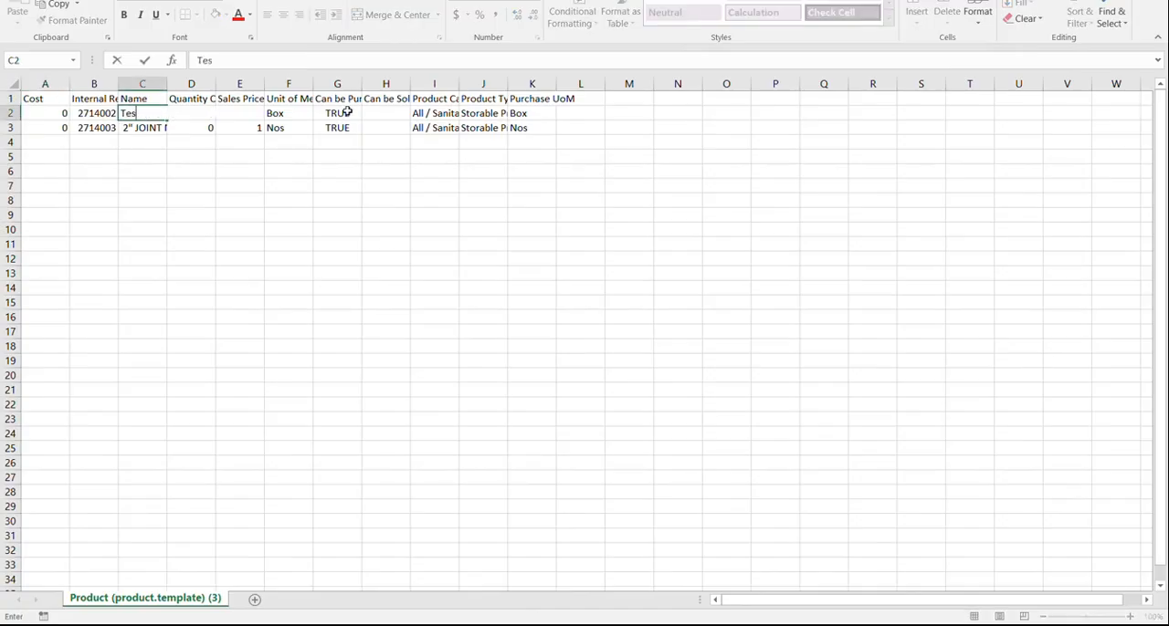
type("t Product 3")
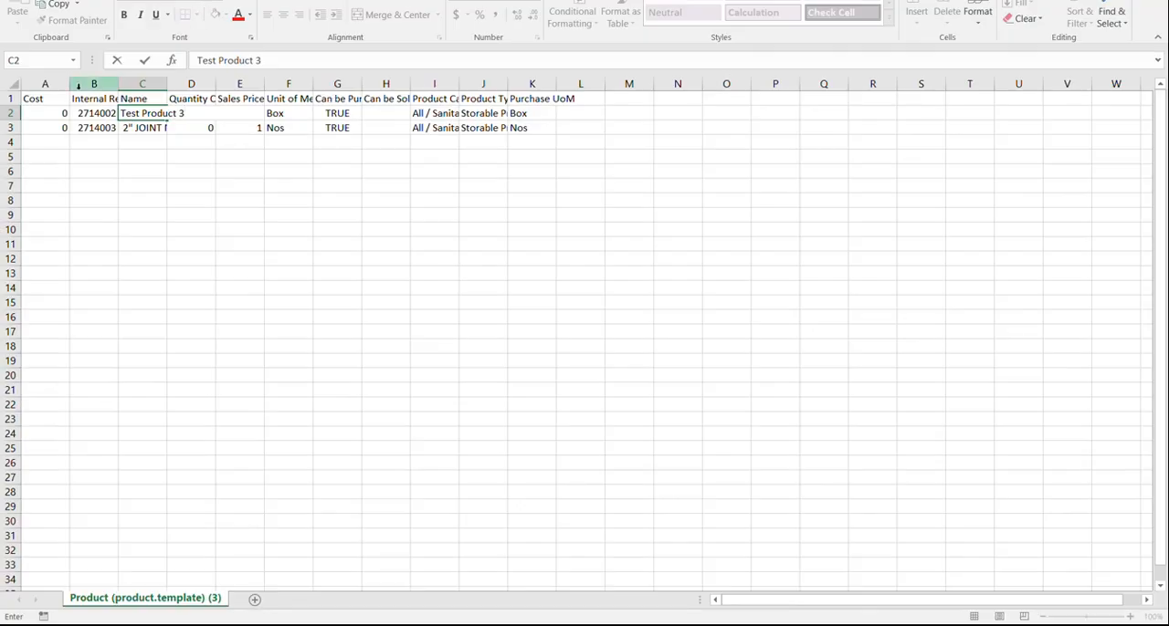
Step: Set the first product's internal reference to TEST003
left_click(105, 113)
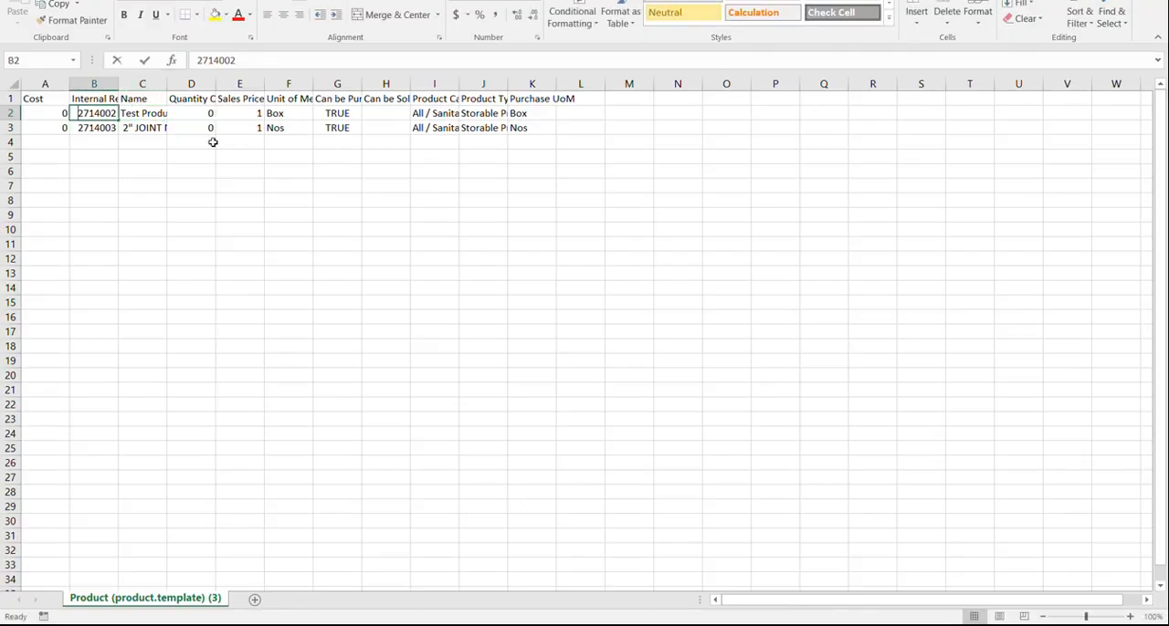
type("TEST003")
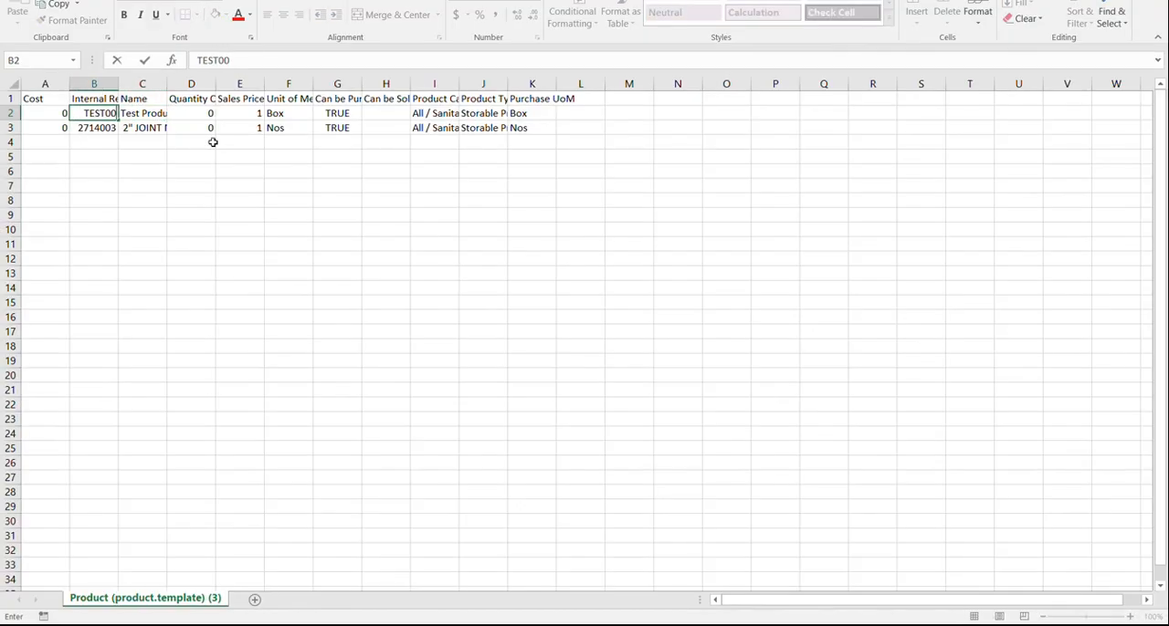
Step: Change the second product's name to Test Product 3
left_click(154, 128)
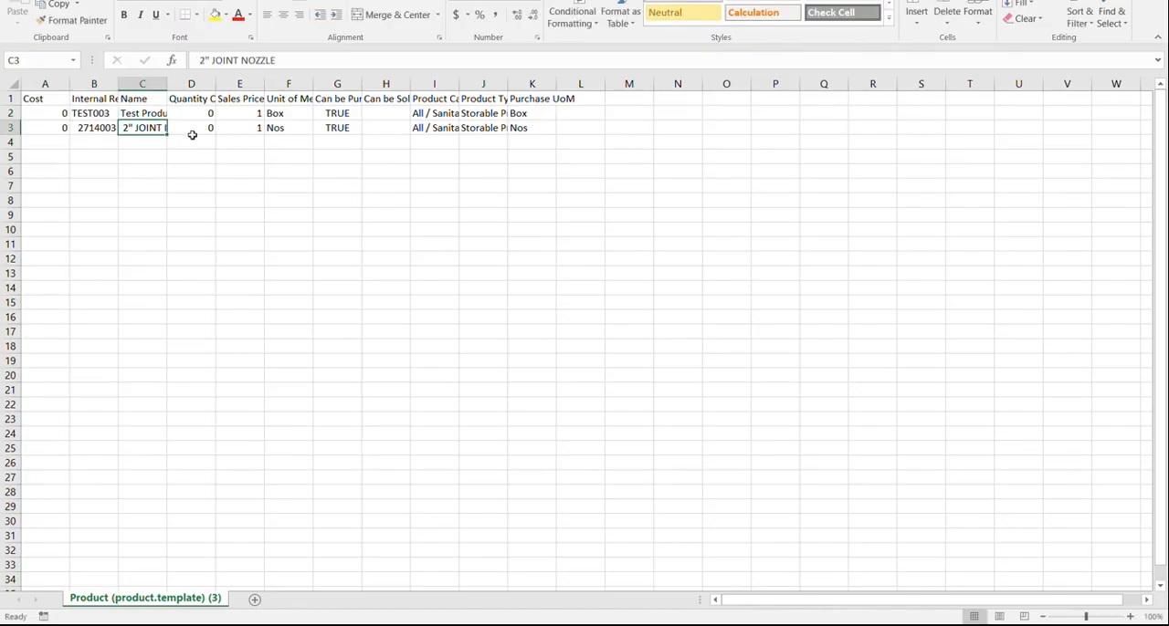
type("Test Product 3")
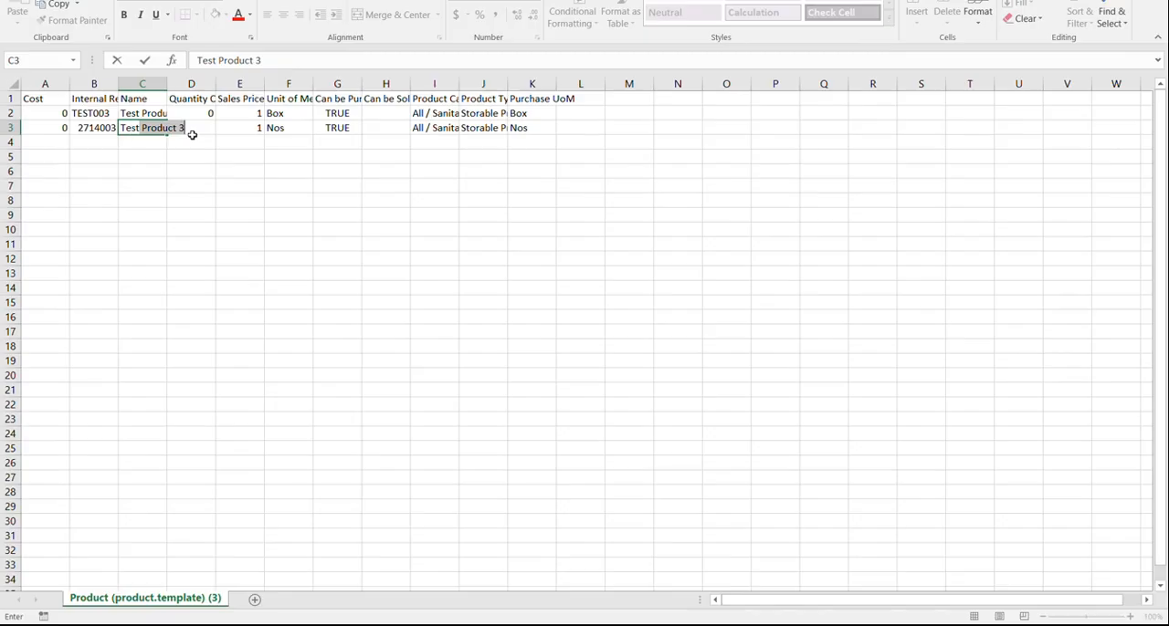
left_click(193, 133)
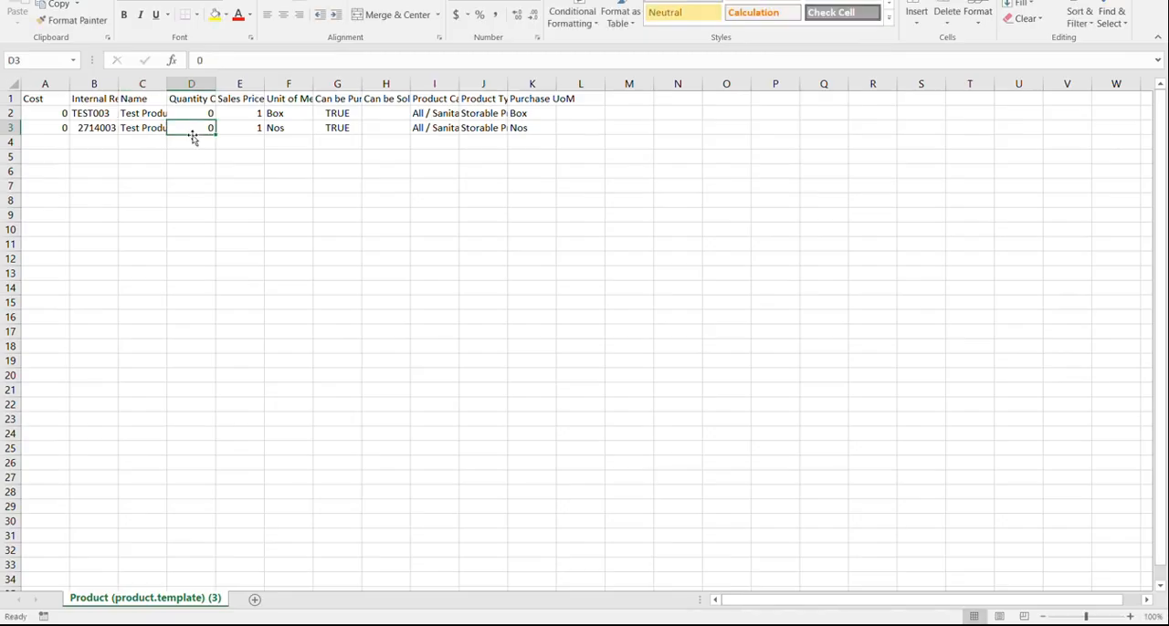
Step: Rename the second product to Test Product 4 and set its internal reference to TEST004
left_click(143, 132)
double_click(151, 128)
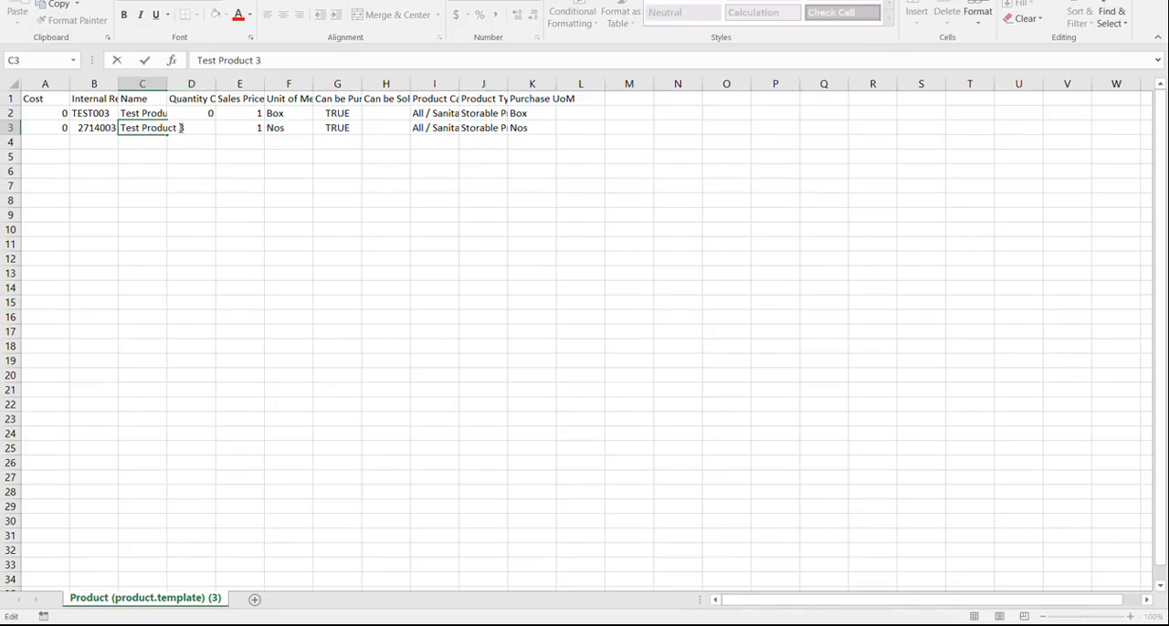
double_click(183, 128)
type("4")
left_click(98, 127)
type("TEST003")
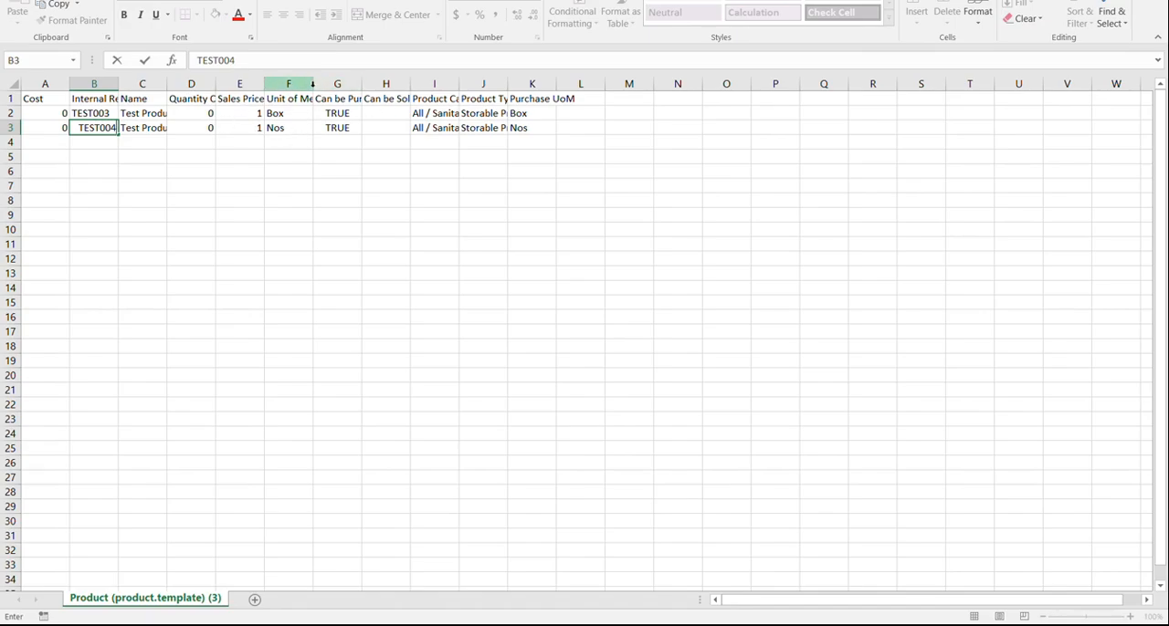
Step: Set the first product's unit of measure and purchase unit of measure to Nos
left_click_drag(312, 85, 326, 86)
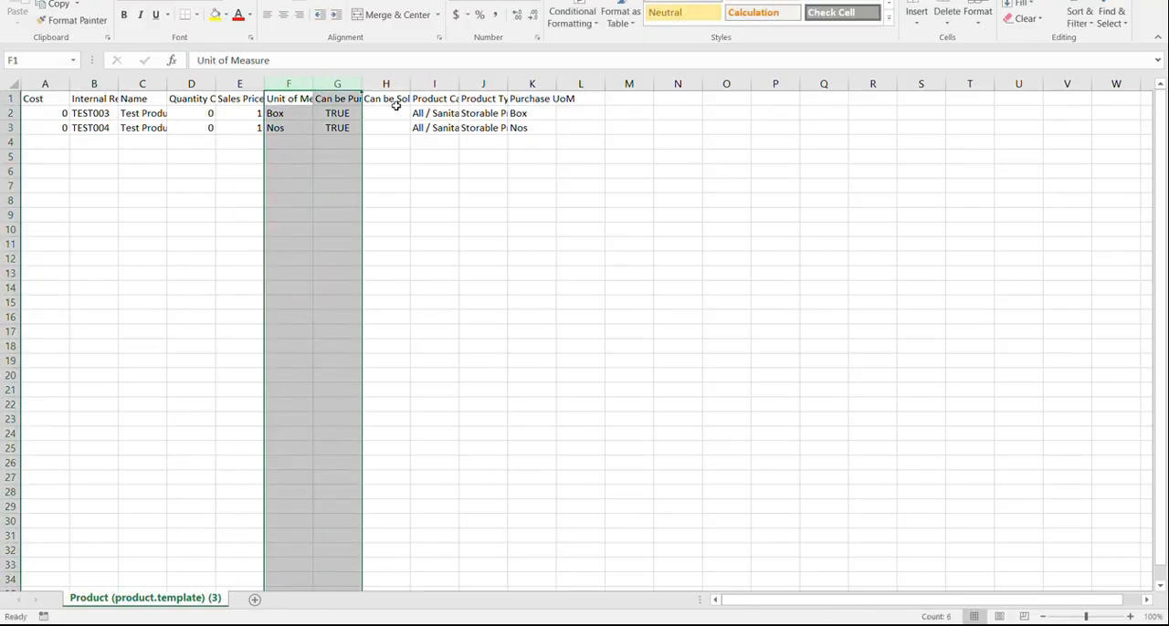
left_click(559, 114)
left_click(285, 115)
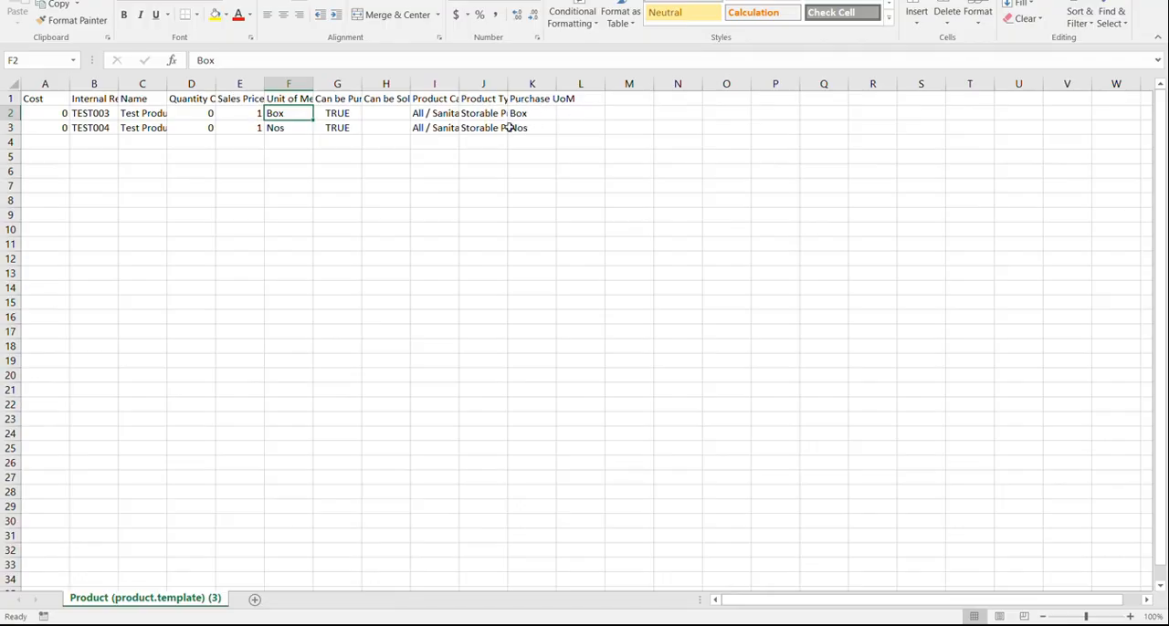
type("Nos")
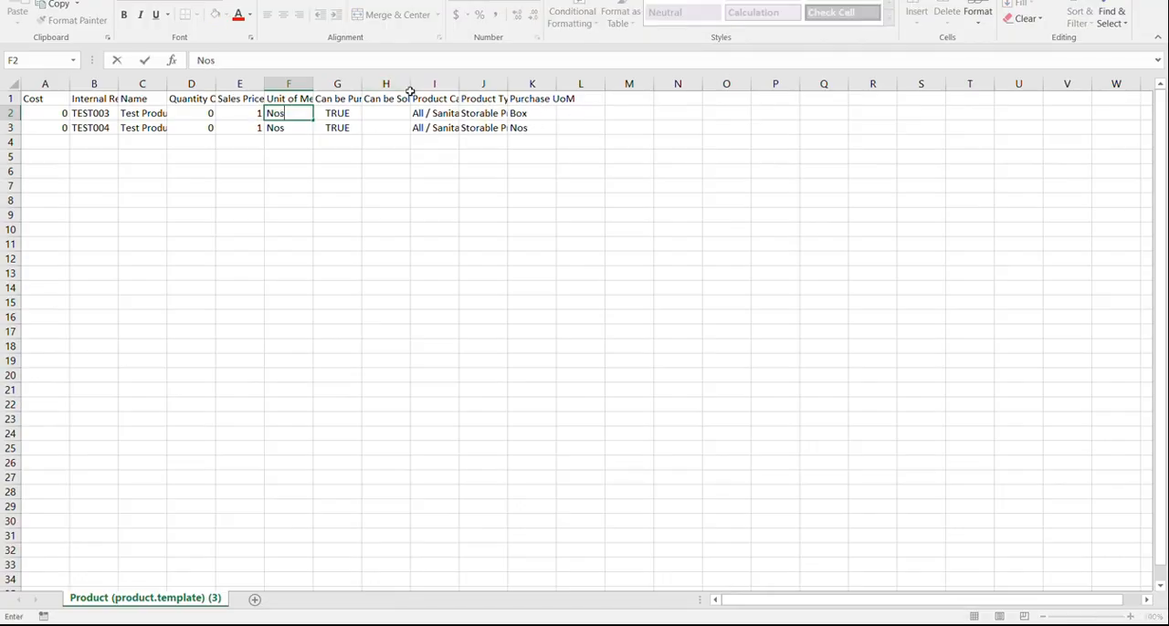
left_click(539, 112)
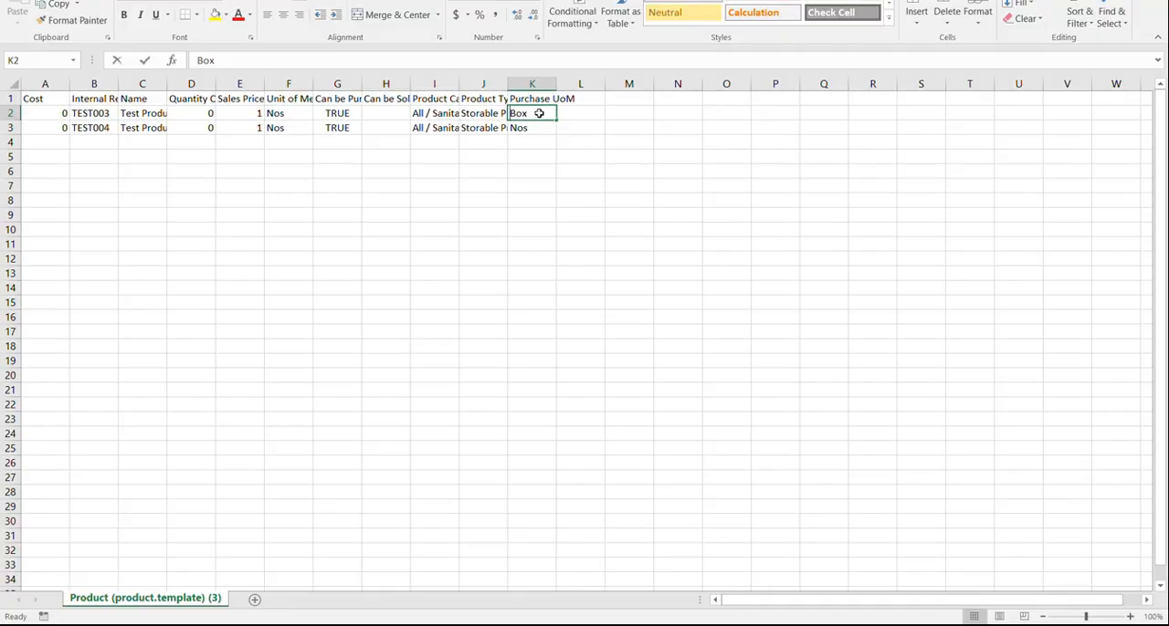
type("Nos")
left_click(585, 215)
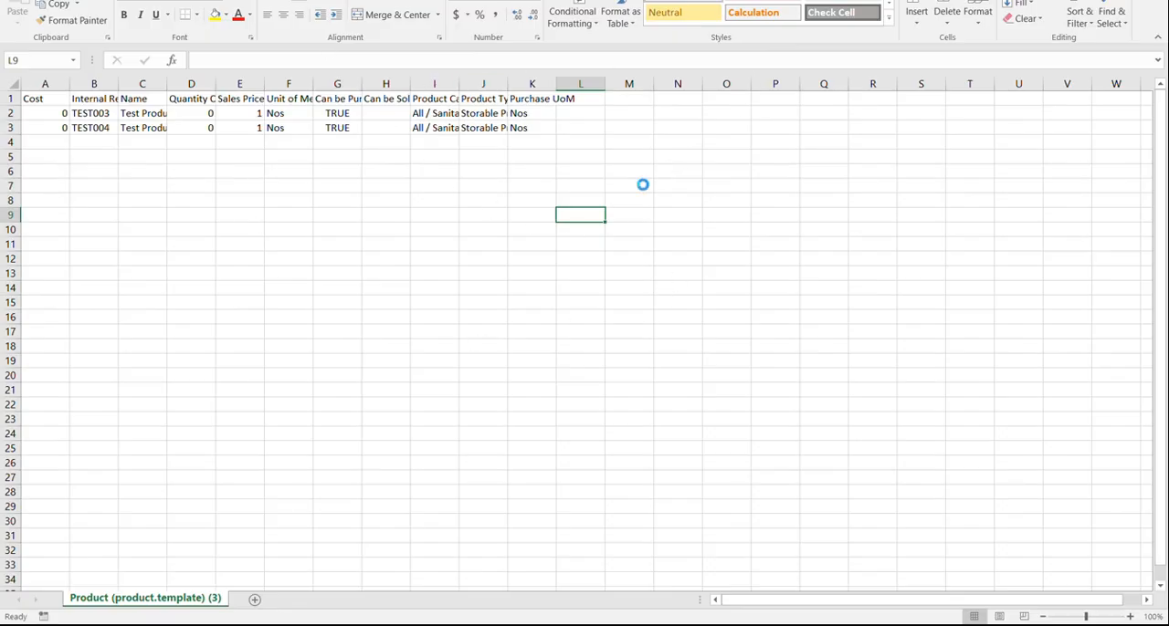
Step: Save the edited CSV file and switch back to the browser window
key("ctrl+s")
left_click(530, 332)
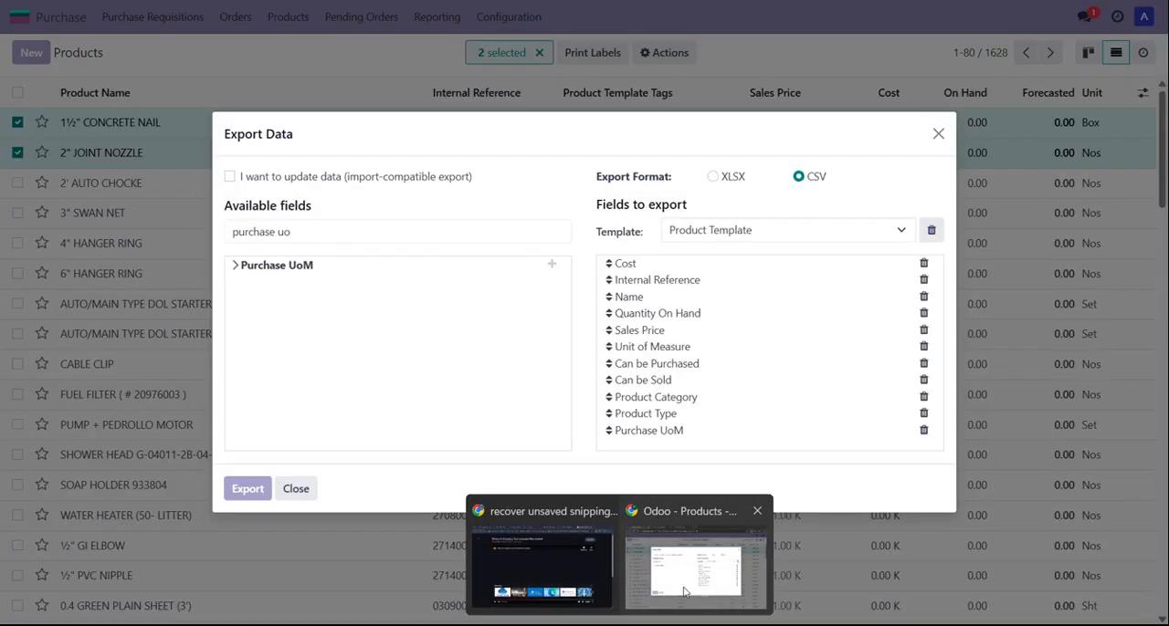
left_click(677, 583)
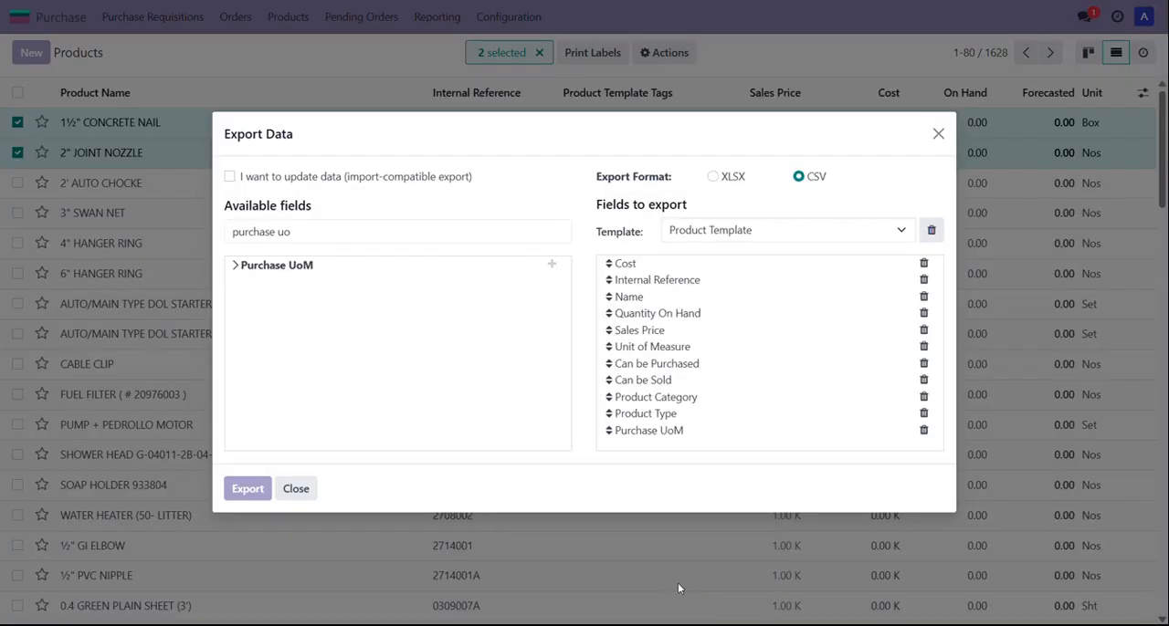
Step: Close the export dialog and clear the product selection
left_click(937, 134)
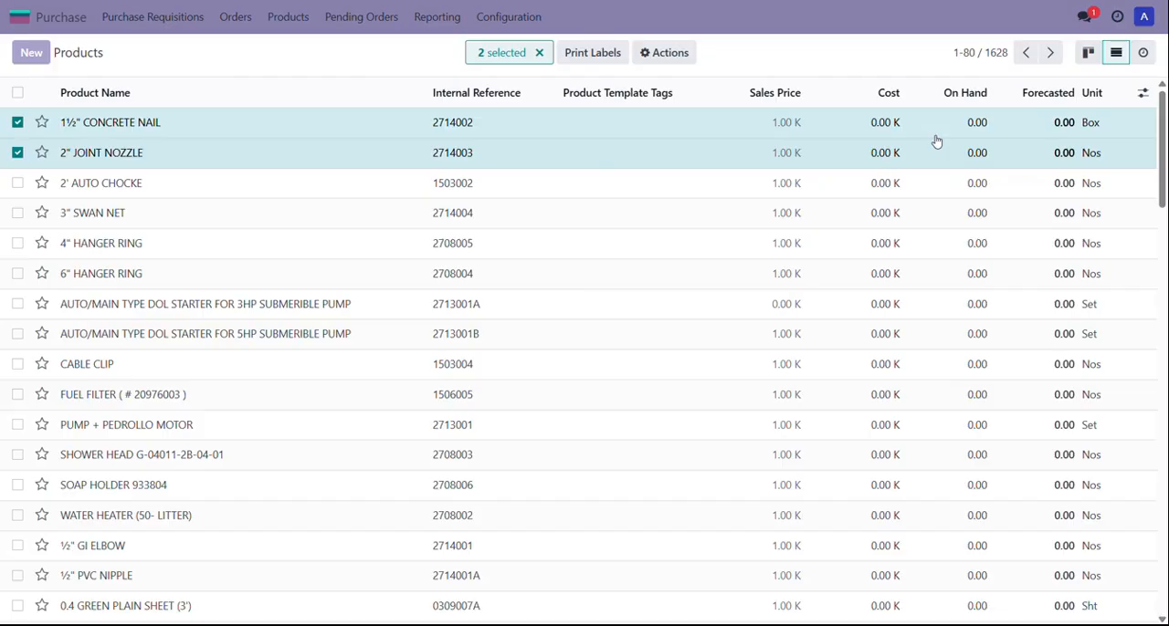
left_click(540, 53)
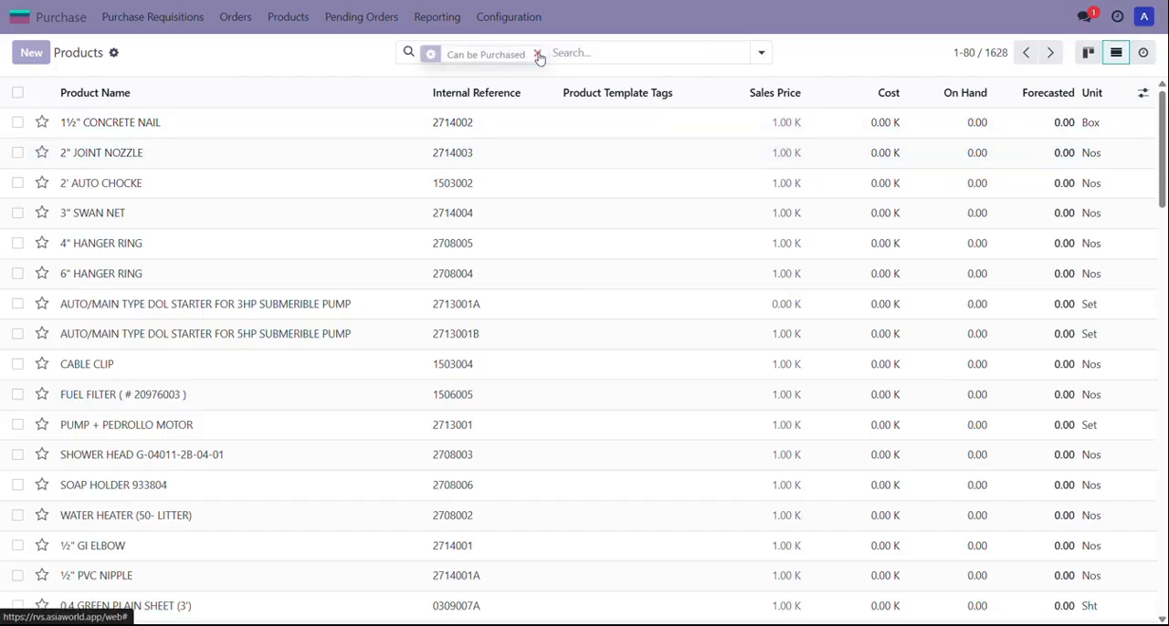
Step: Start a product import and upload the file Product (product.template) (3).csv
left_click(114, 54)
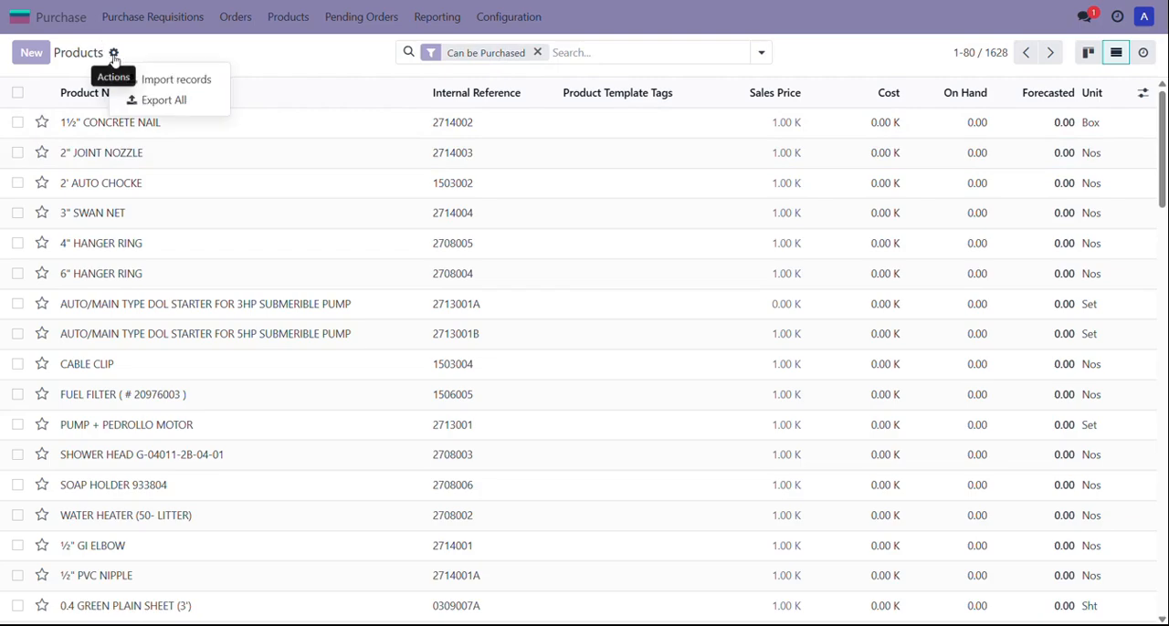
left_click(178, 81)
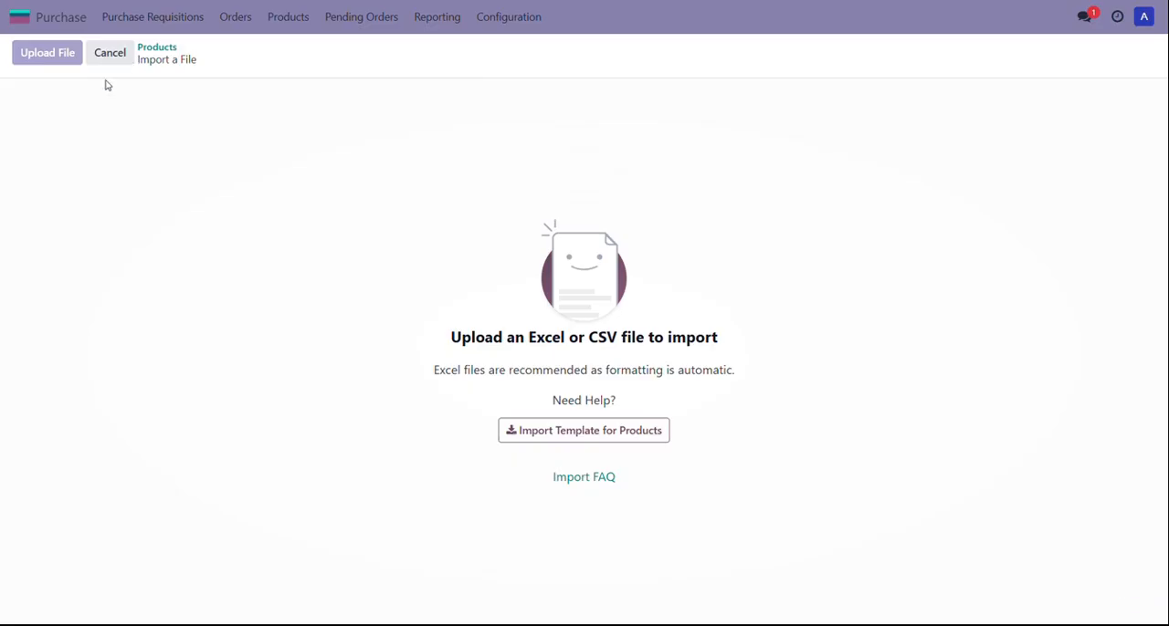
left_click(50, 57)
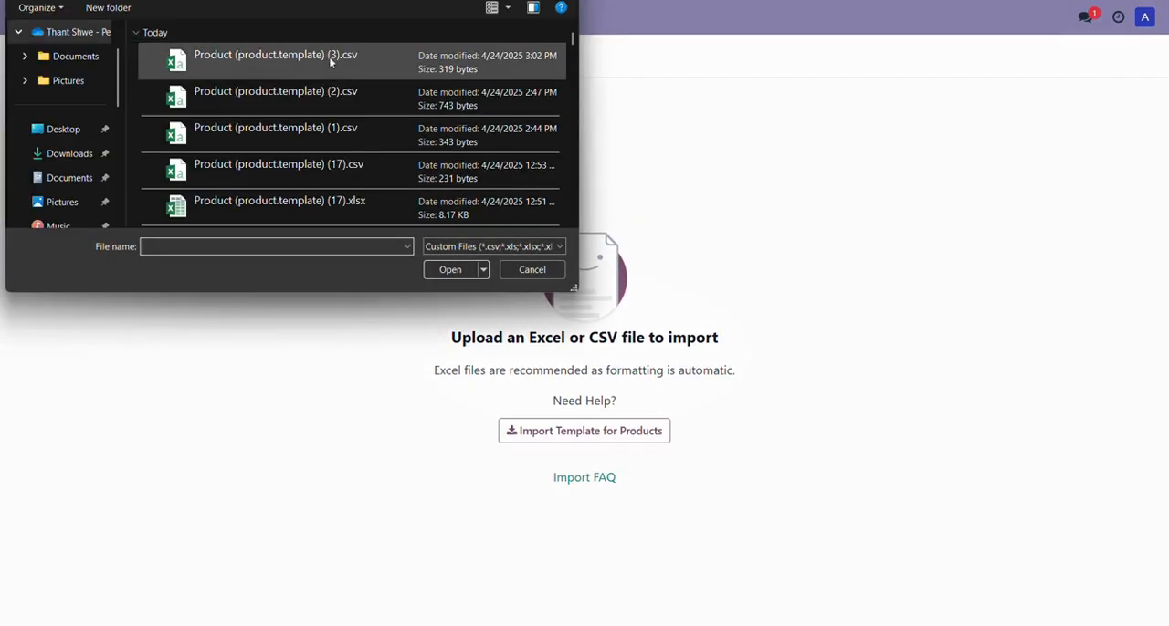
left_click(340, 64)
left_click(448, 270)
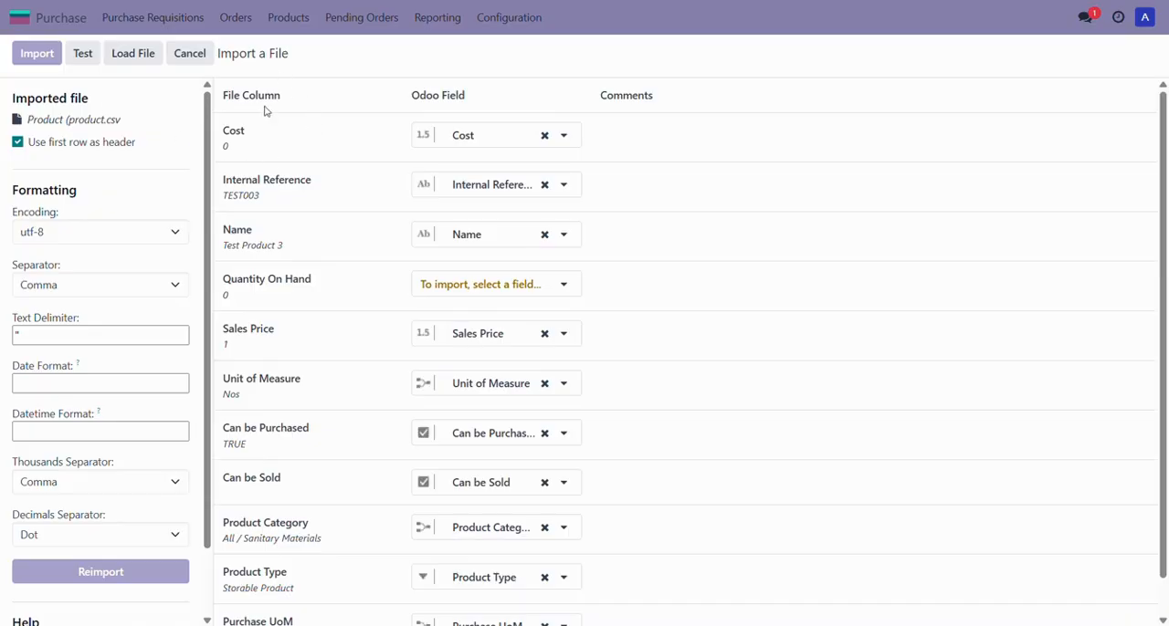
Step: Test the uploaded file's field mapping and import the products
left_click(83, 53)
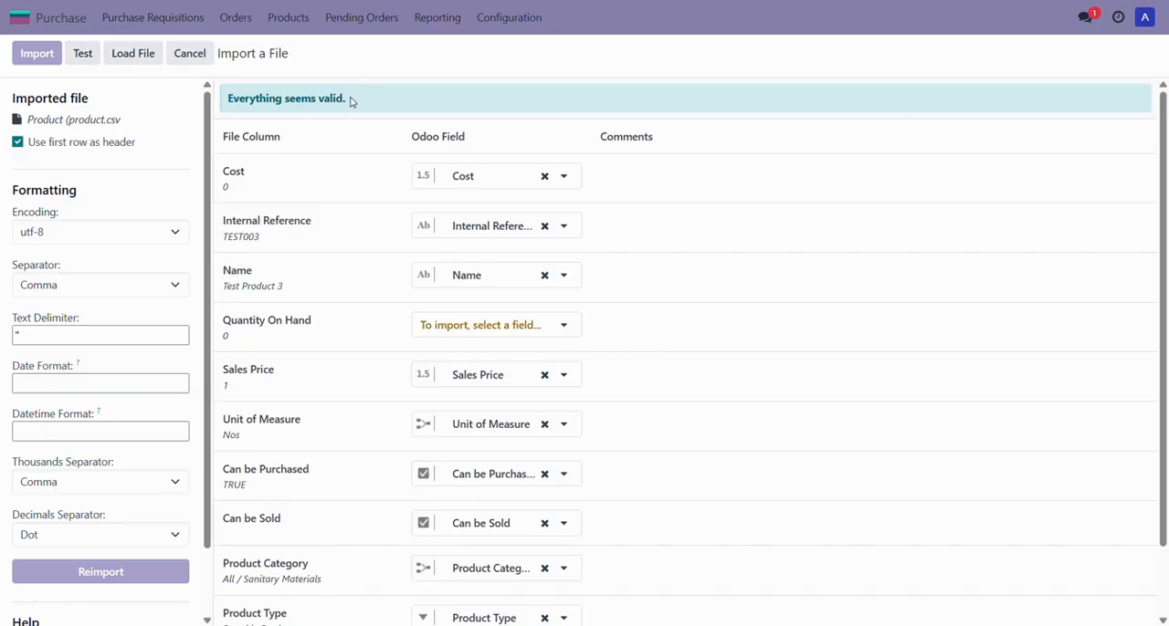
left_click_drag(350, 101, 226, 97)
left_click(325, 87)
left_click(46, 62)
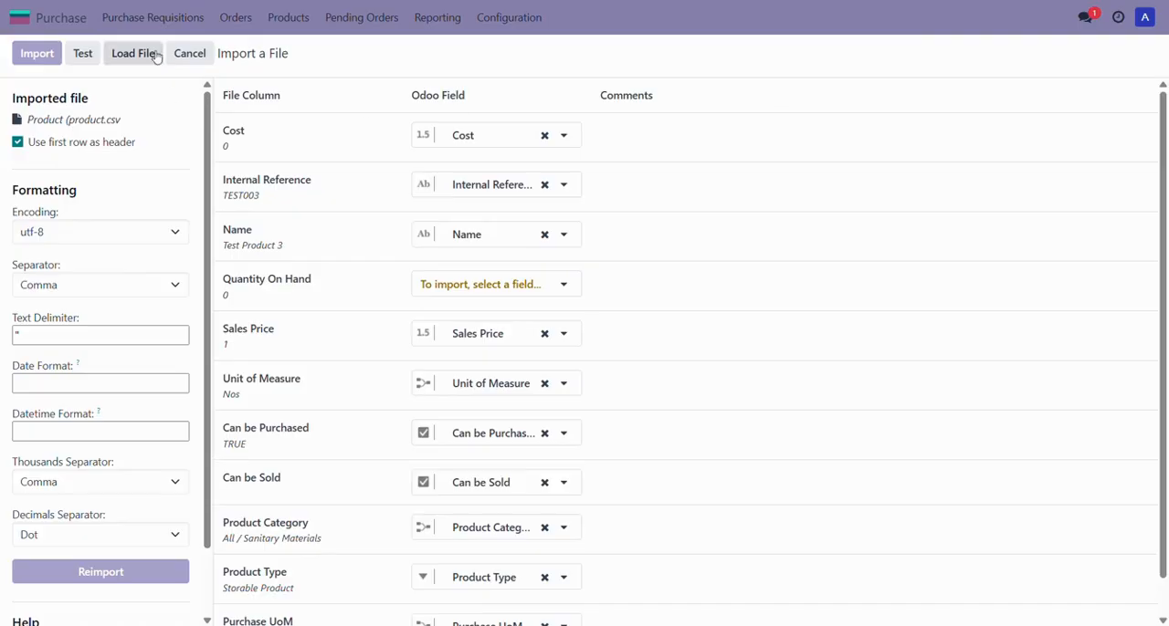
left_click(190, 53)
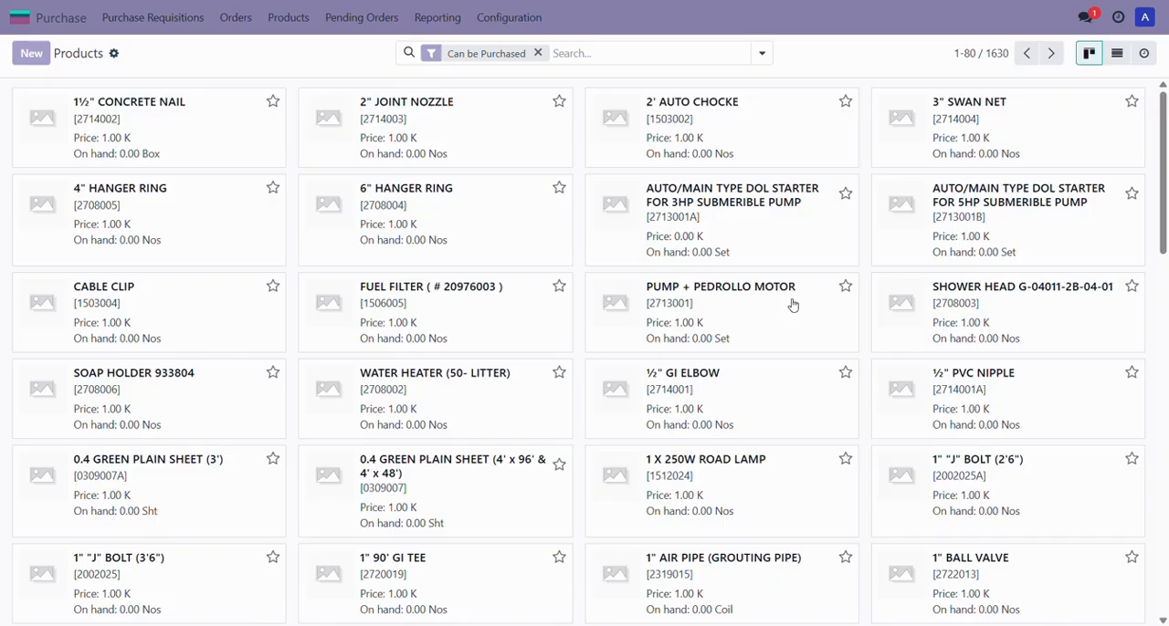
Step: Open PUMP + PEDROLLO MOTOR, set its sales price to 0 and save the record
left_click(771, 312)
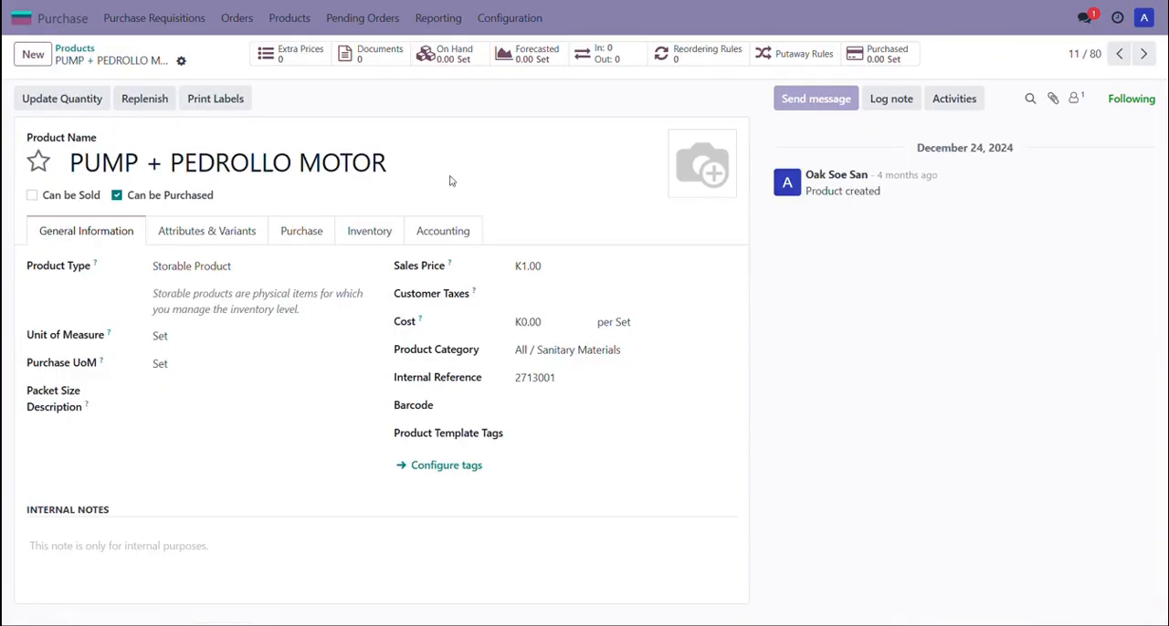
left_click(558, 265)
type("0")
left_click(377, 462)
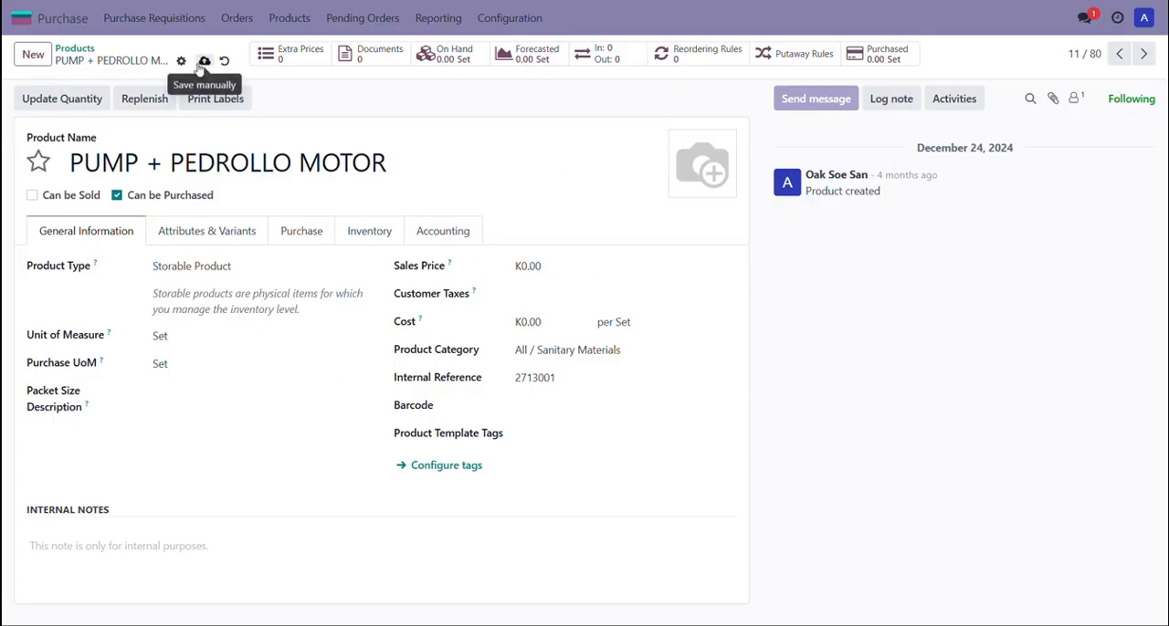
left_click(204, 62)
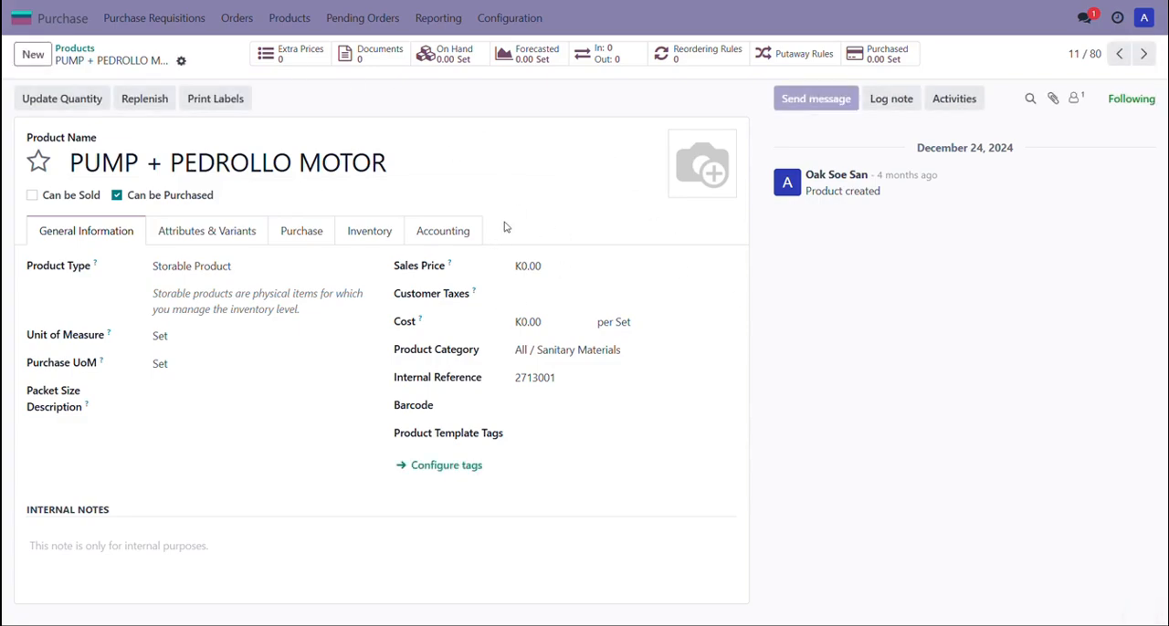
Step: Return to the products list view and select the first eleven products through PUMP + PEDROLLO MOTOR
left_click(87, 50)
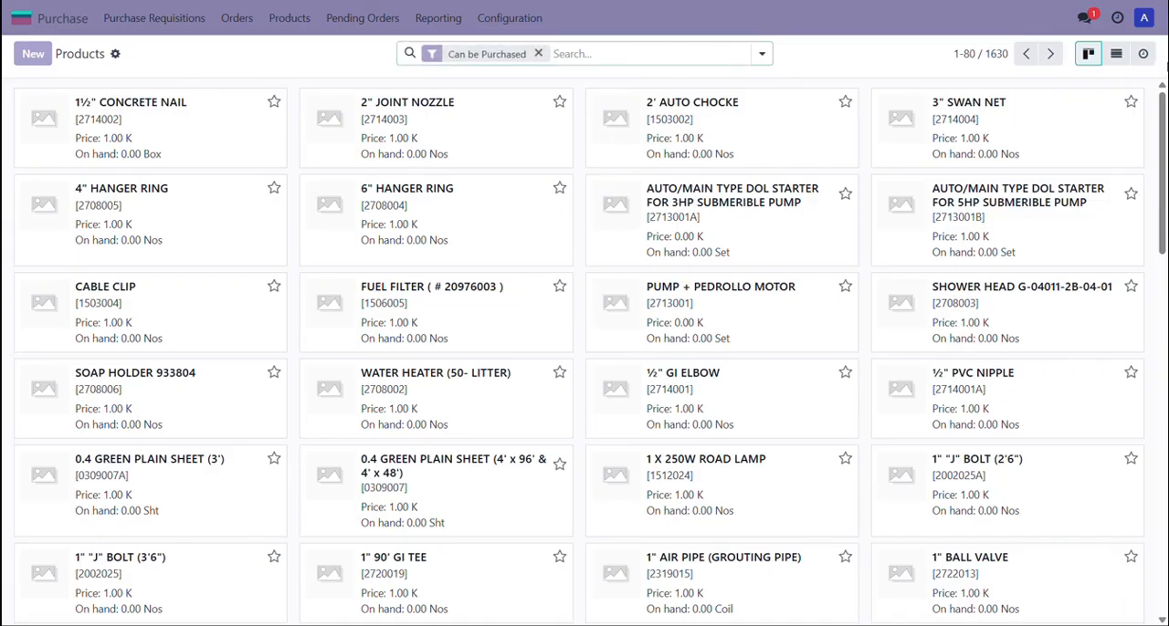
left_click(1116, 53)
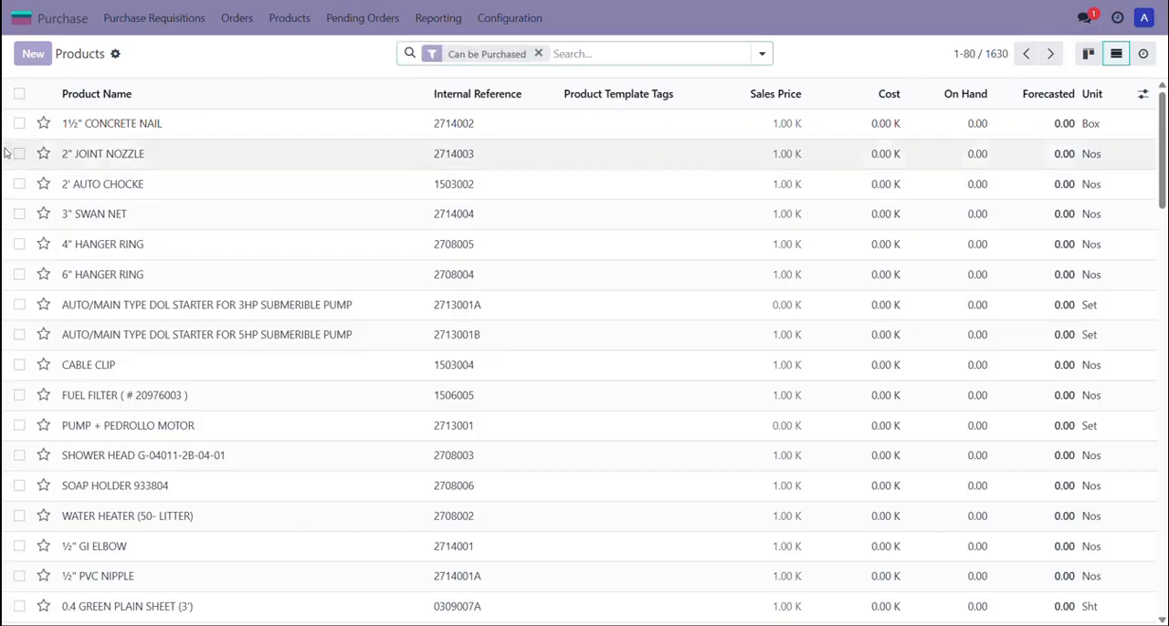
left_click(20, 125)
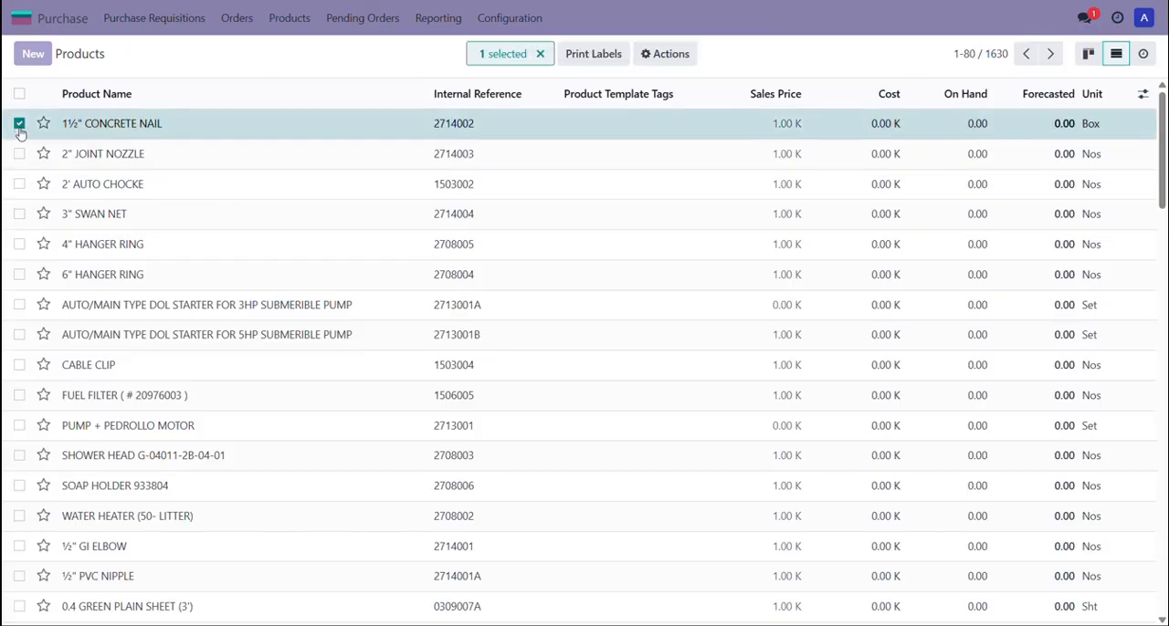
left_click(19, 427, "shift")
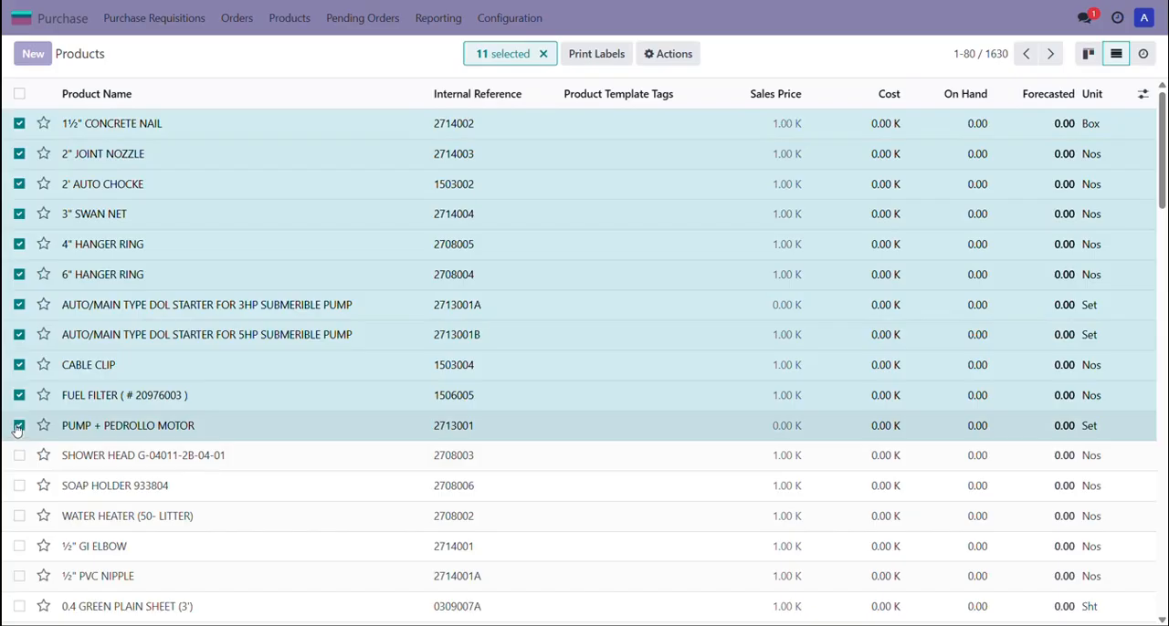
Step: Export the selected products as an import-compatible CSV file, save it, and close the export dialog
left_click(665, 56)
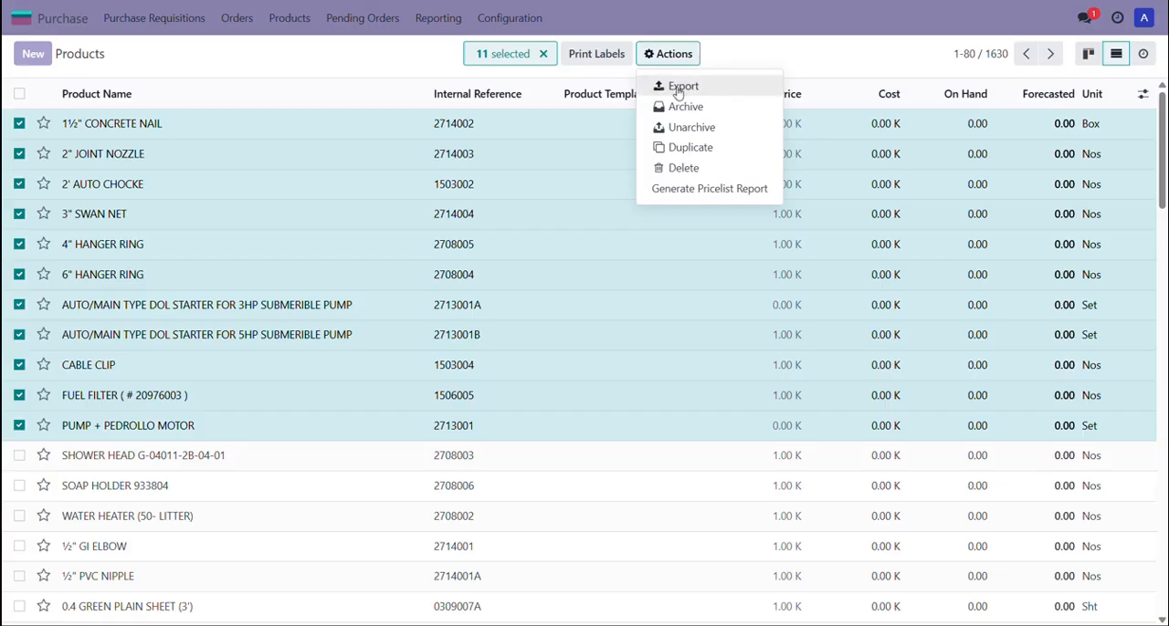
left_click(676, 87)
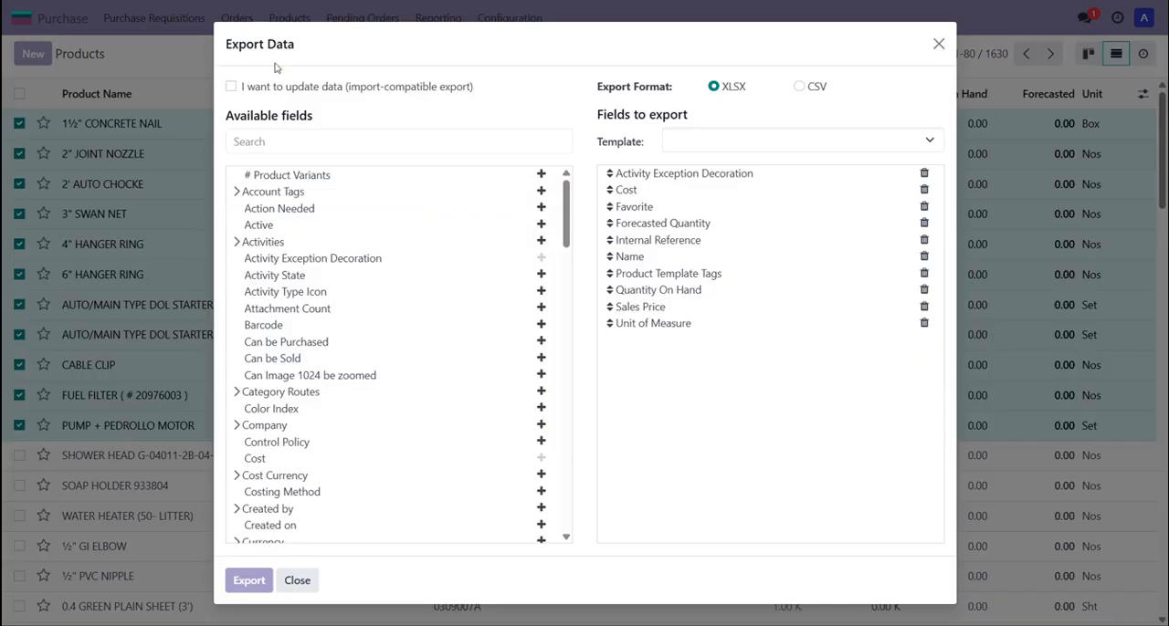
left_click(231, 87)
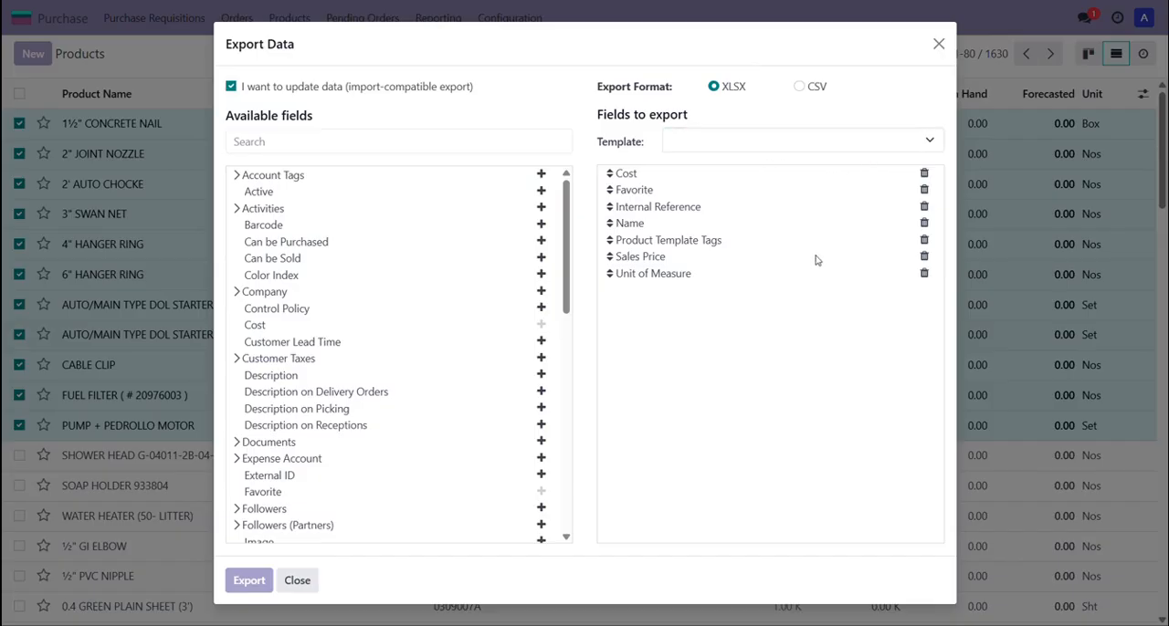
left_click(801, 88)
left_click(250, 584)
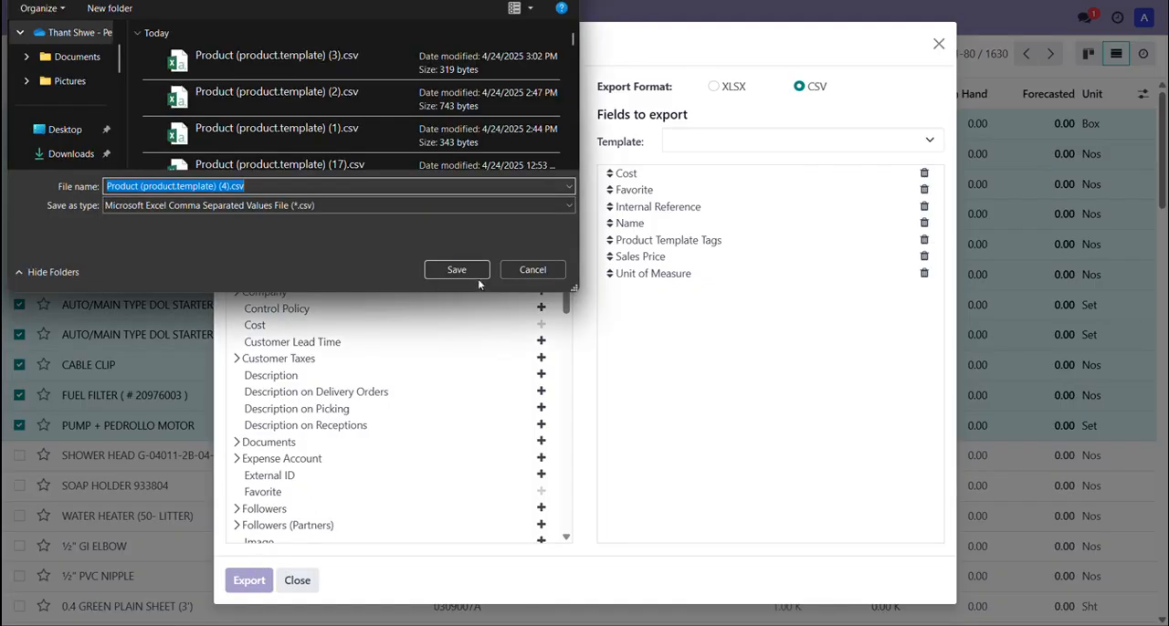
left_click(473, 274)
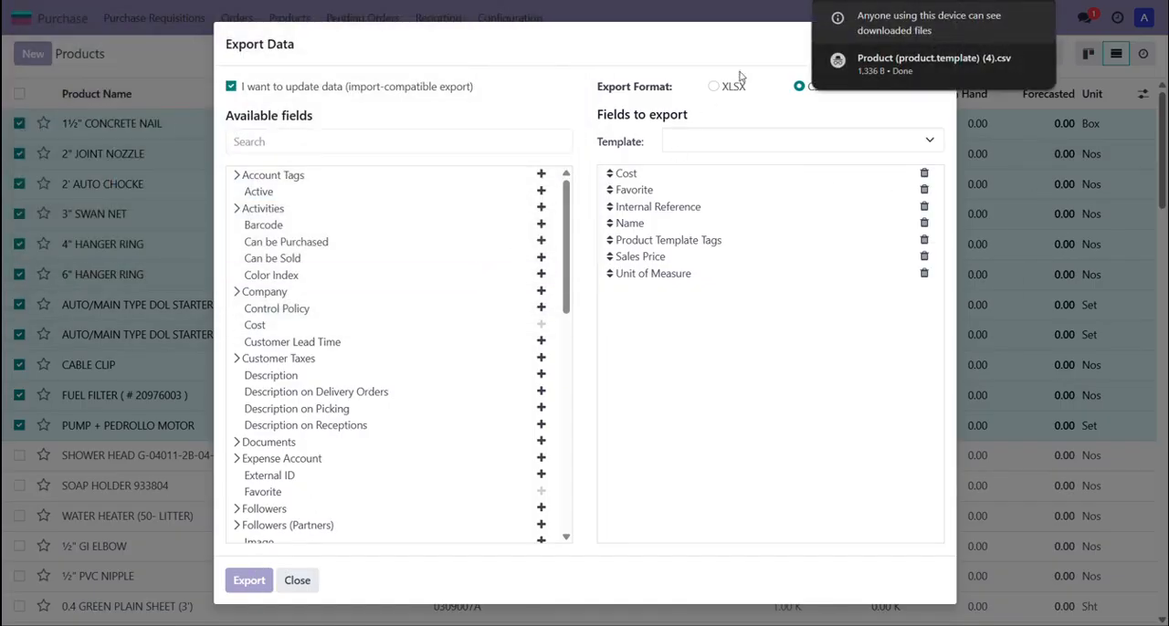
mouse_move(919, 65)
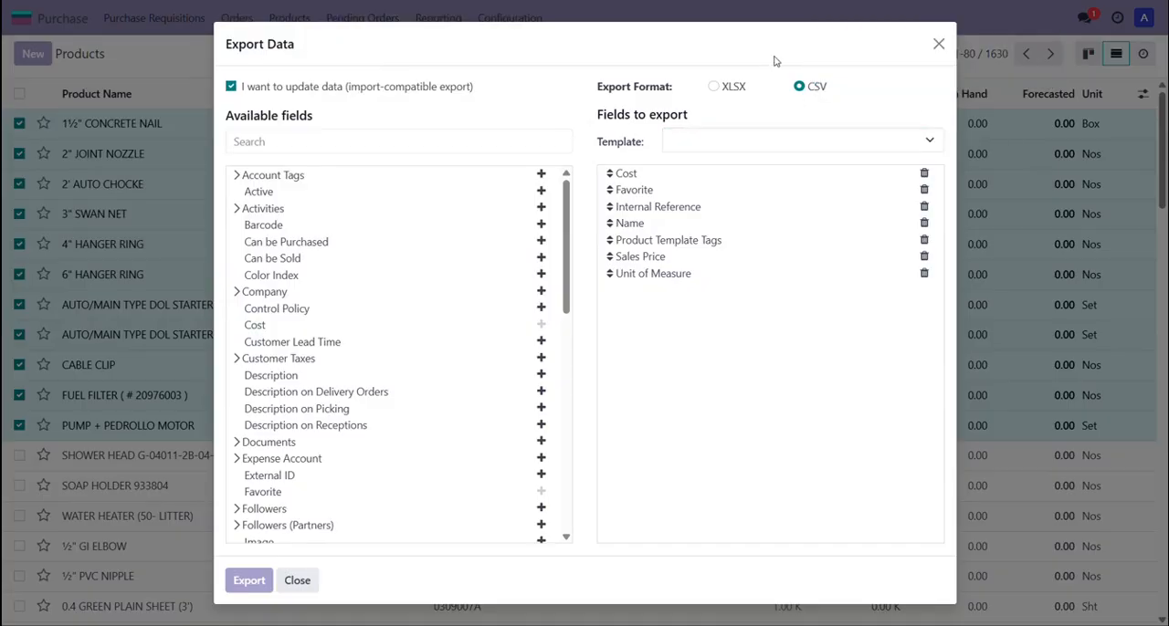
left_click(938, 44)
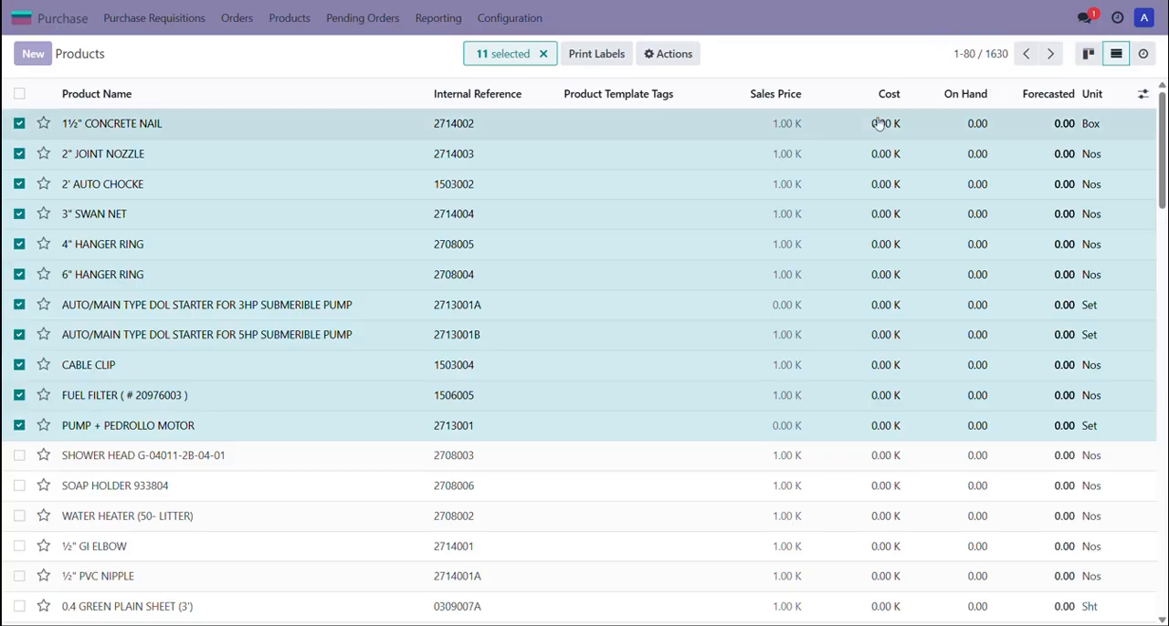